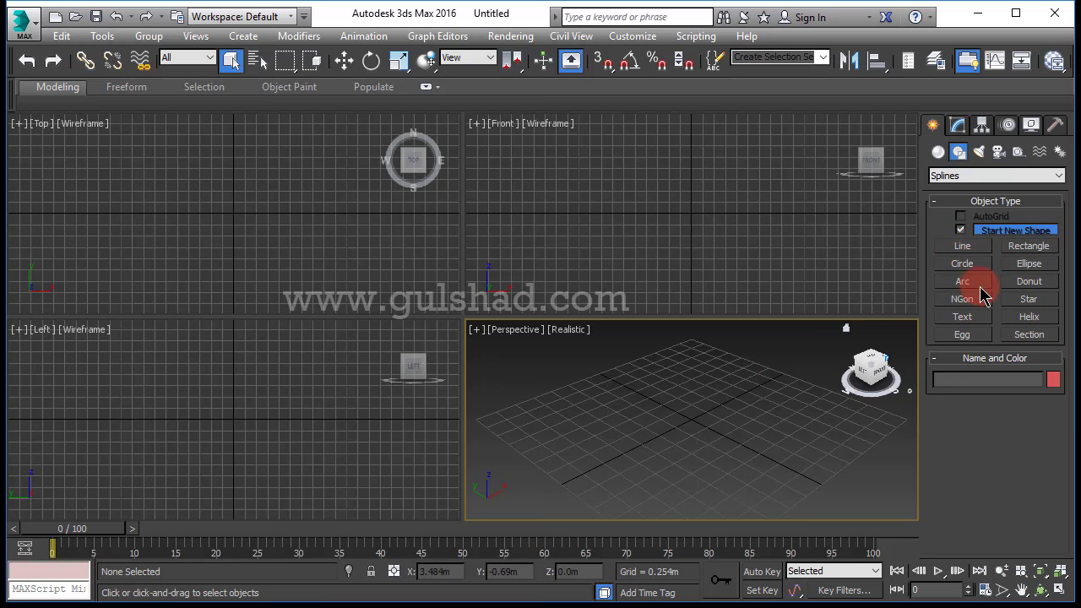
# Maximize the Top viewport.
pyautogui.click(190, 235)
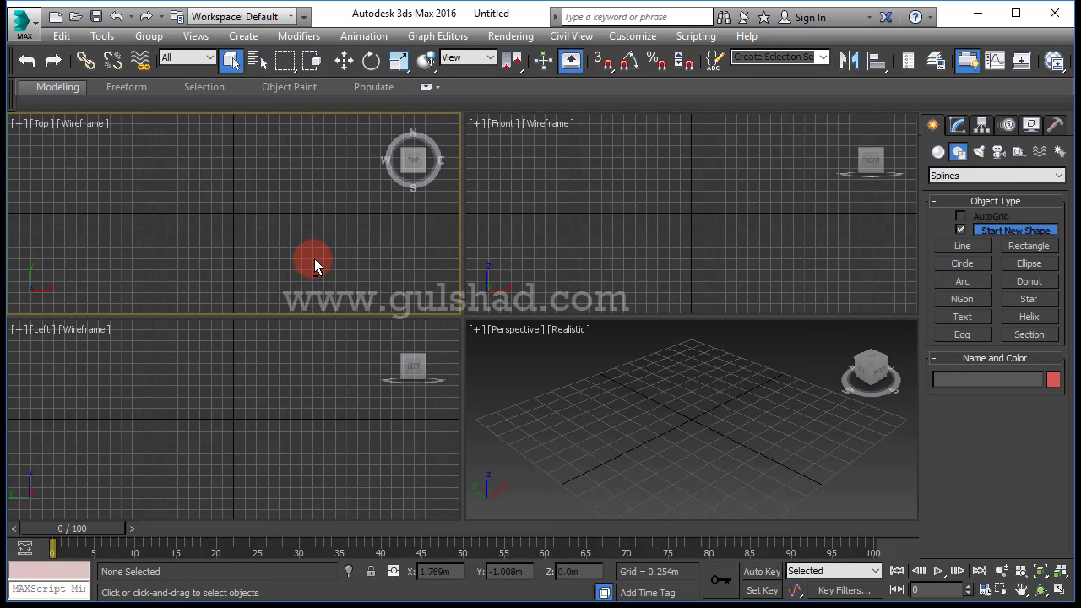
pyautogui.hotkey('alt', 'w')
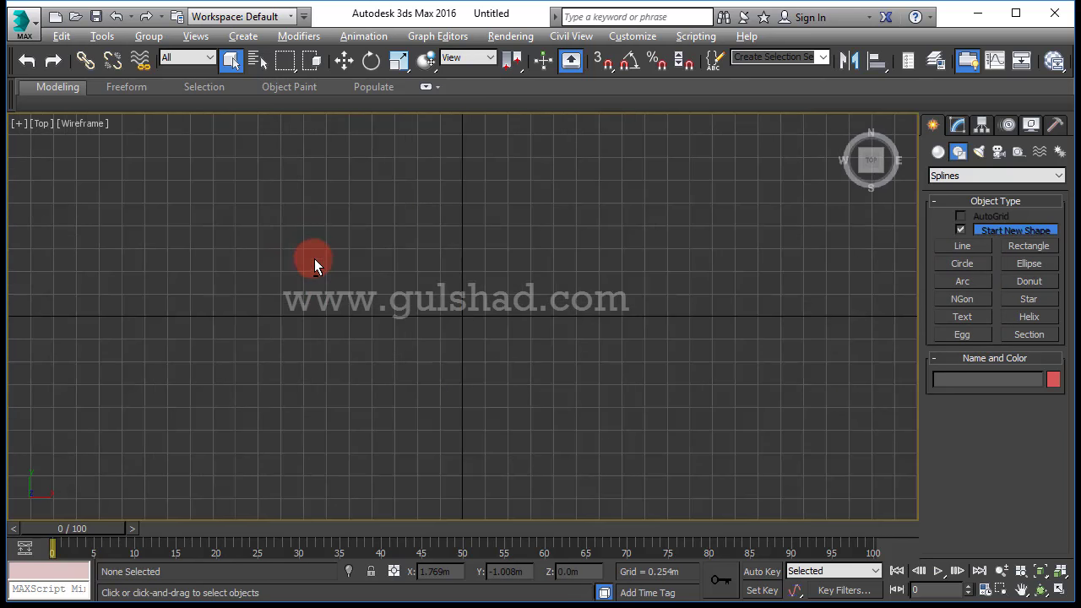
# Draw an irregular straight-sided Line shape with eight corners around the origin, and close the spline at its starting point.
pyautogui.click(957, 247)
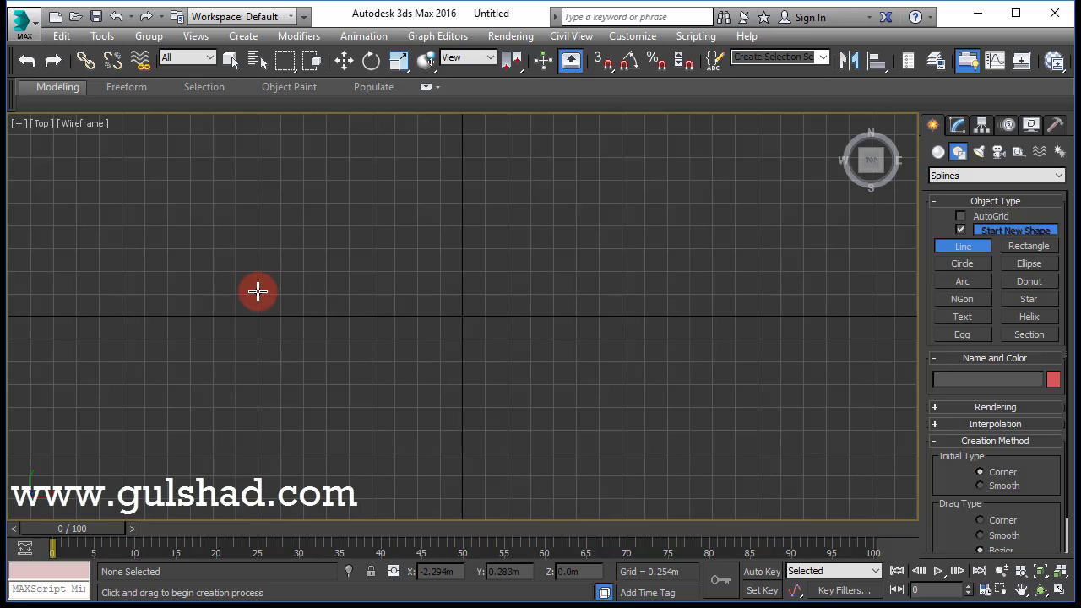
pyautogui.click(231, 302)
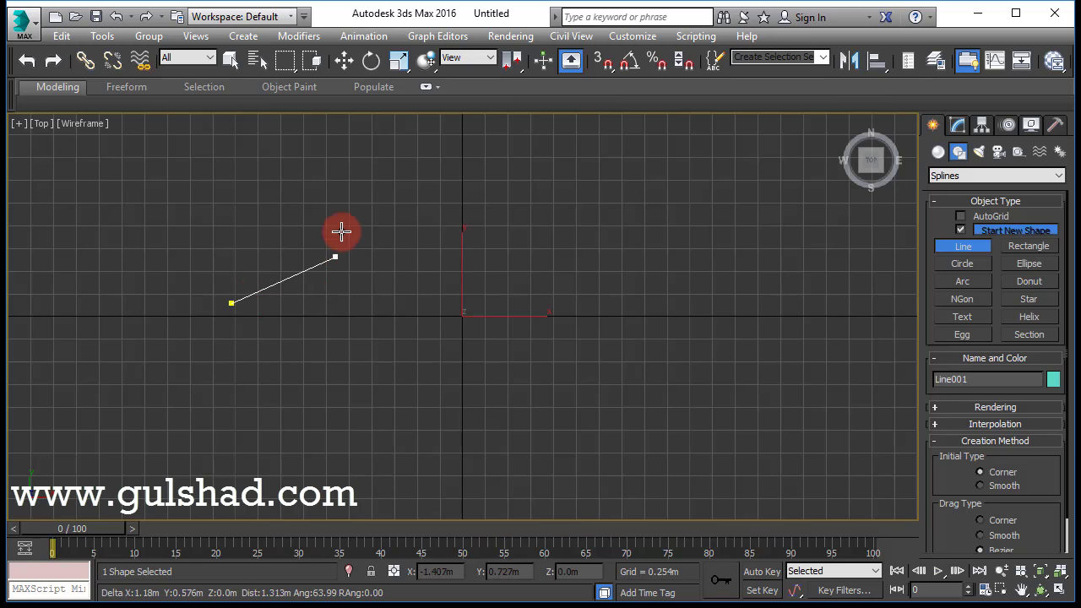
pyautogui.click(358, 184)
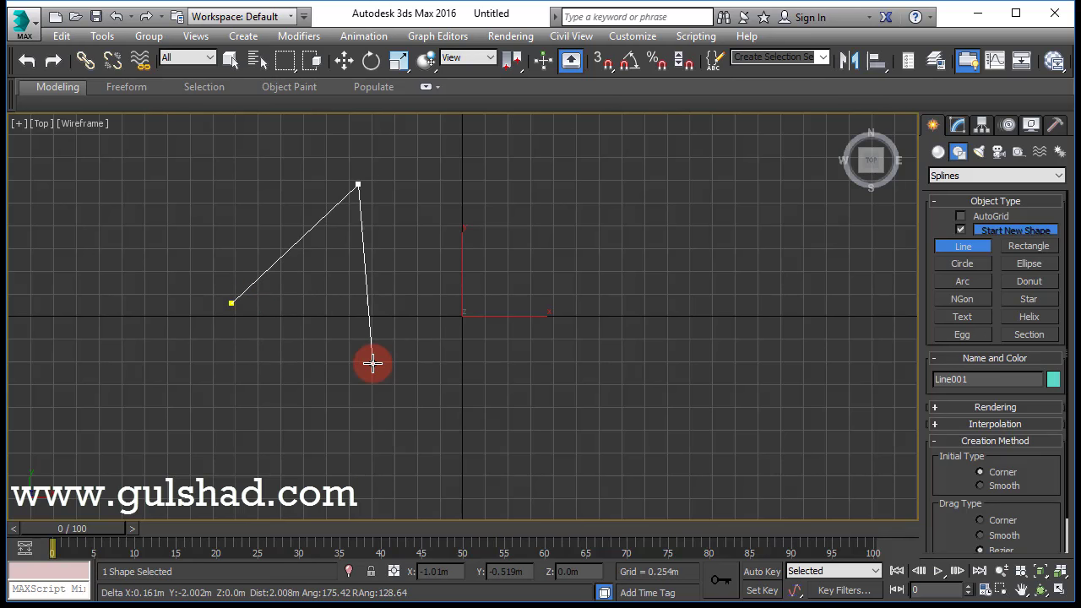
pyautogui.click(470, 228)
pyautogui.click(641, 204)
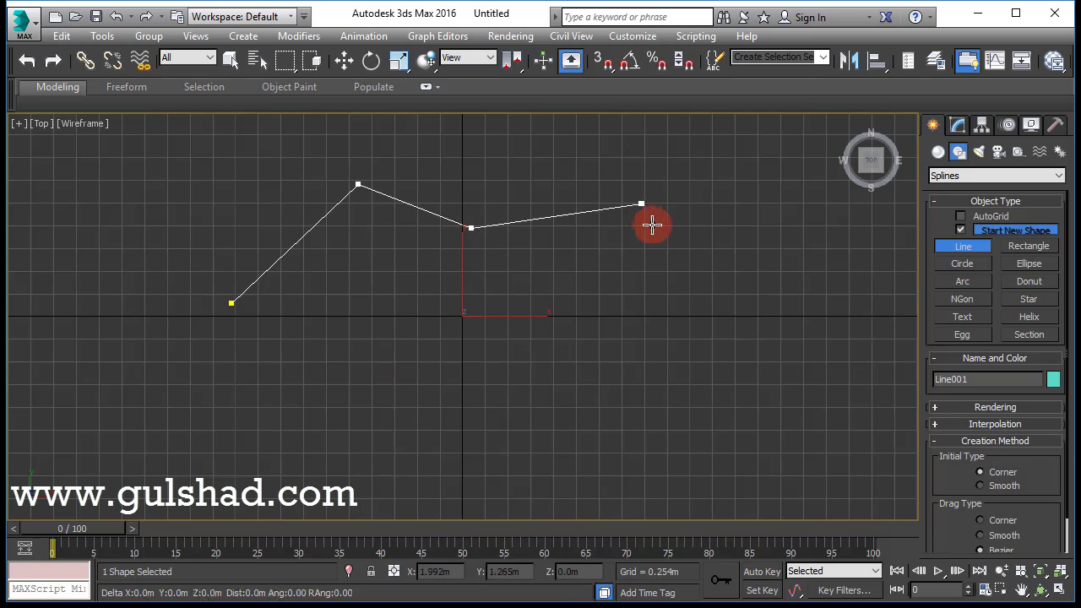
pyautogui.click(524, 374)
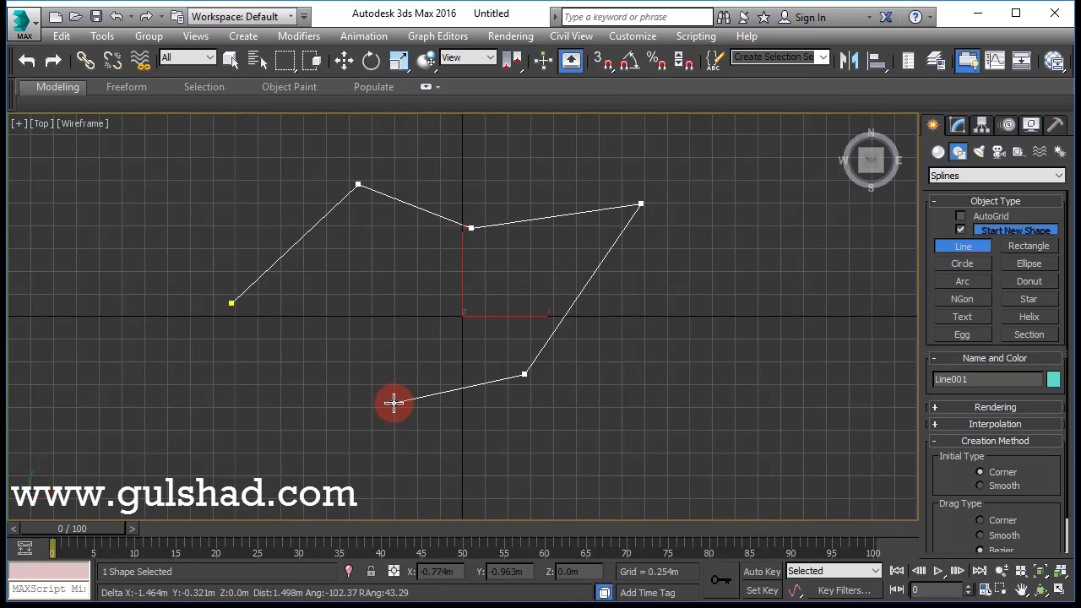
pyautogui.click(393, 403)
pyautogui.click(399, 322)
pyautogui.click(293, 385)
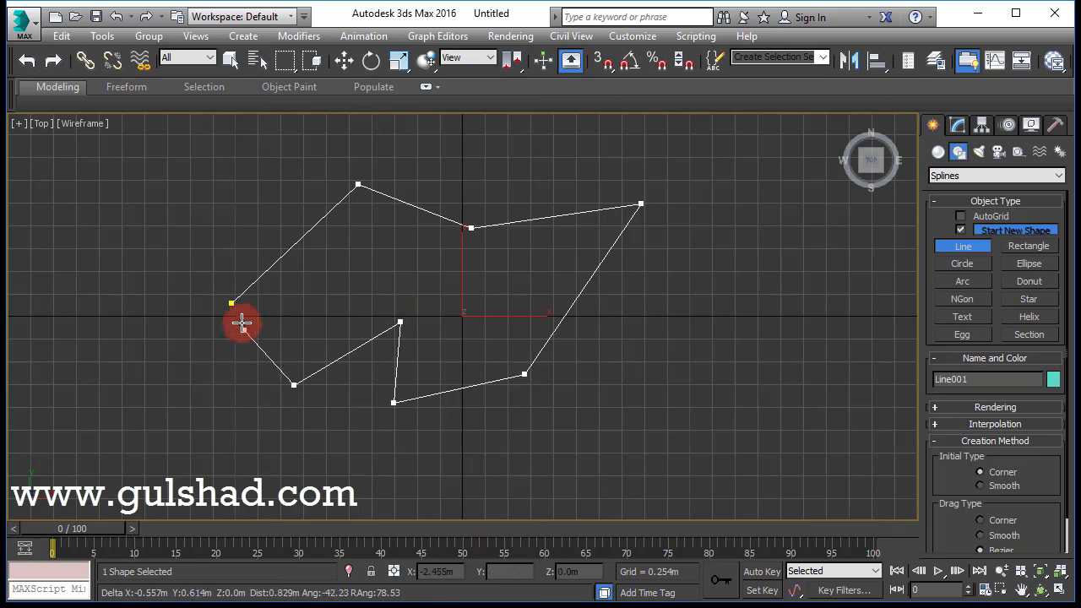
pyautogui.click(255, 336)
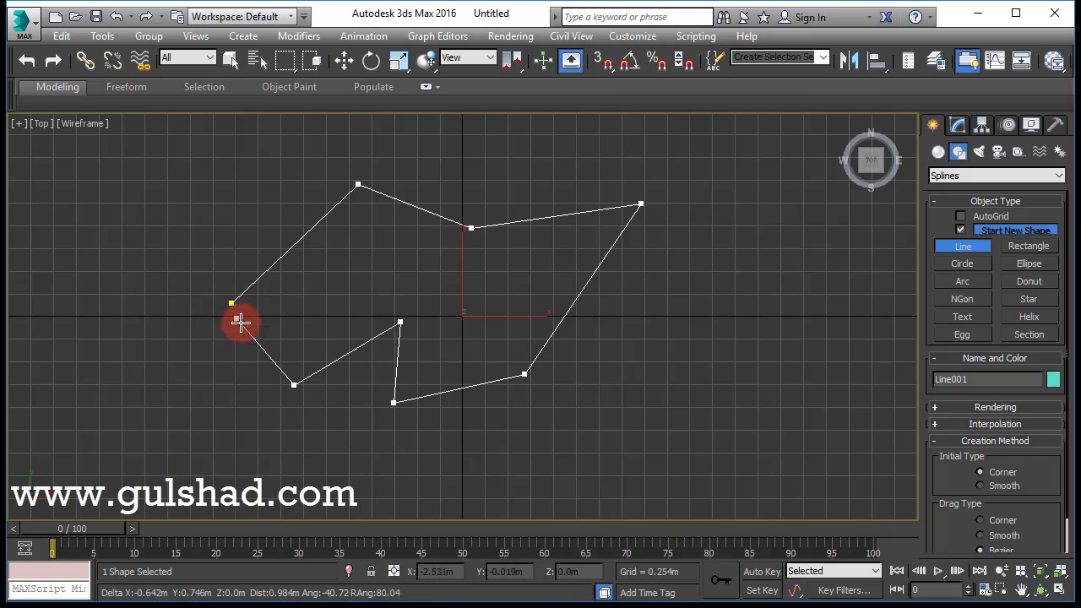
pyautogui.click(273, 367)
pyautogui.press('BackSpace')
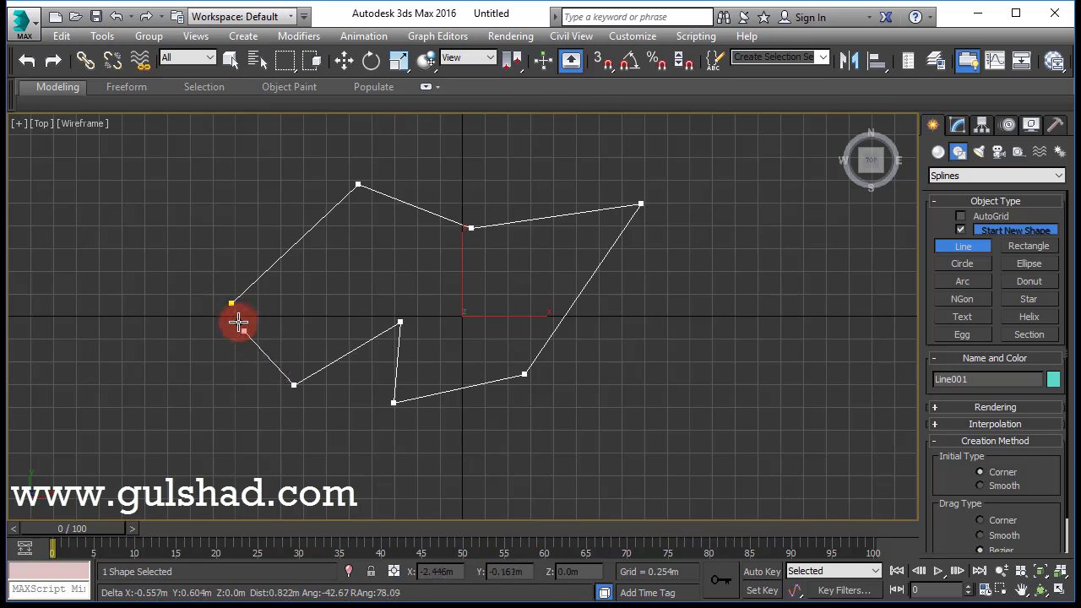
pyautogui.click(232, 308)
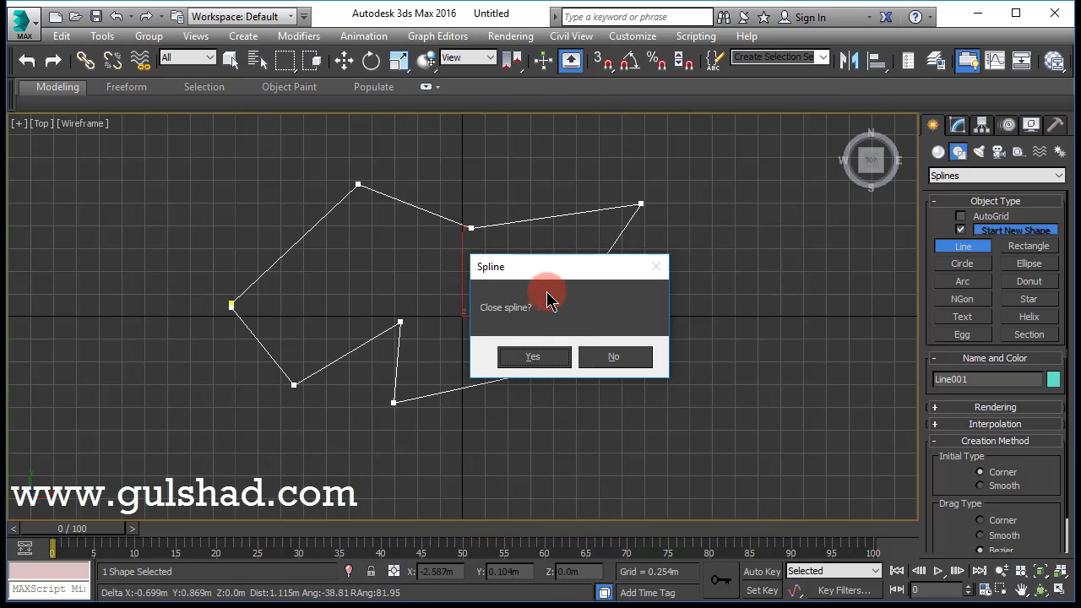
pyautogui.click(534, 358)
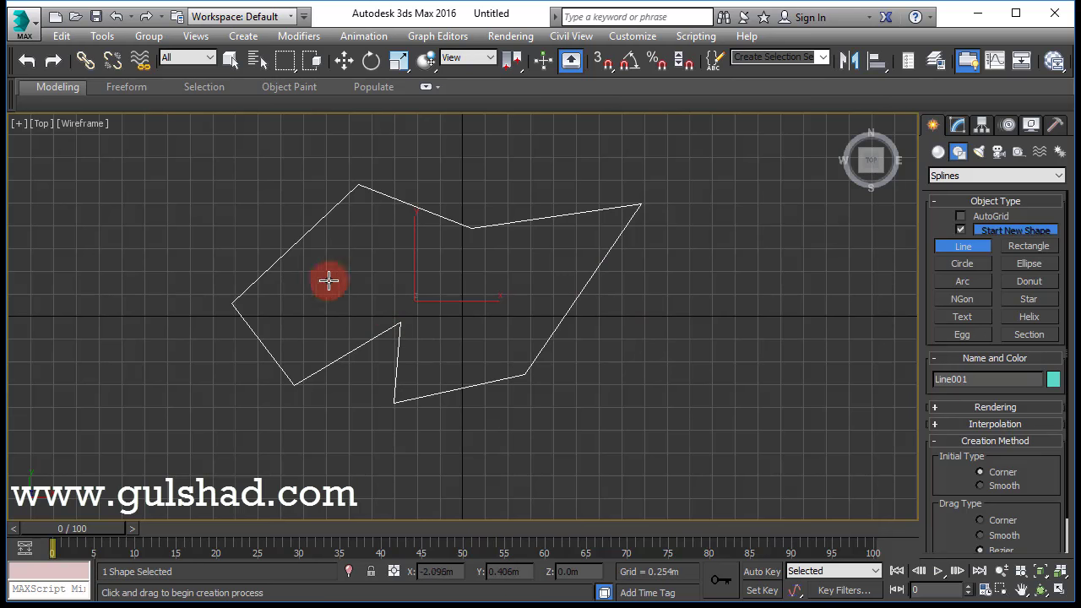
# Draw a closed rectangular Line shape about 2.4 m by 1.5 m beside the first shape using constrained straight segments, and deselect it.
pyautogui.click(626, 285)
pyautogui.press('shift')
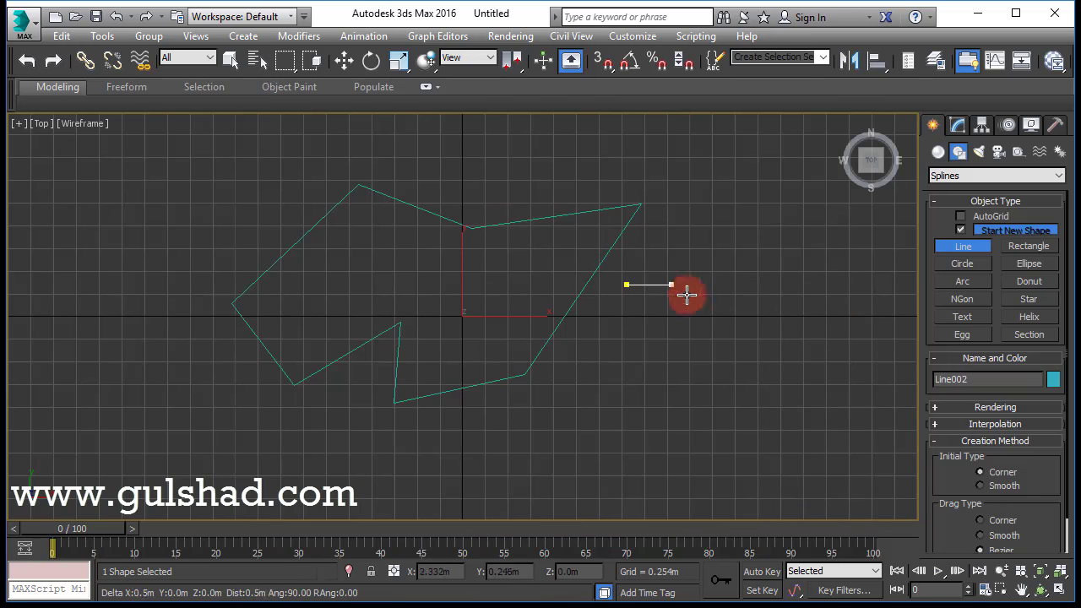
pyautogui.click(845, 285)
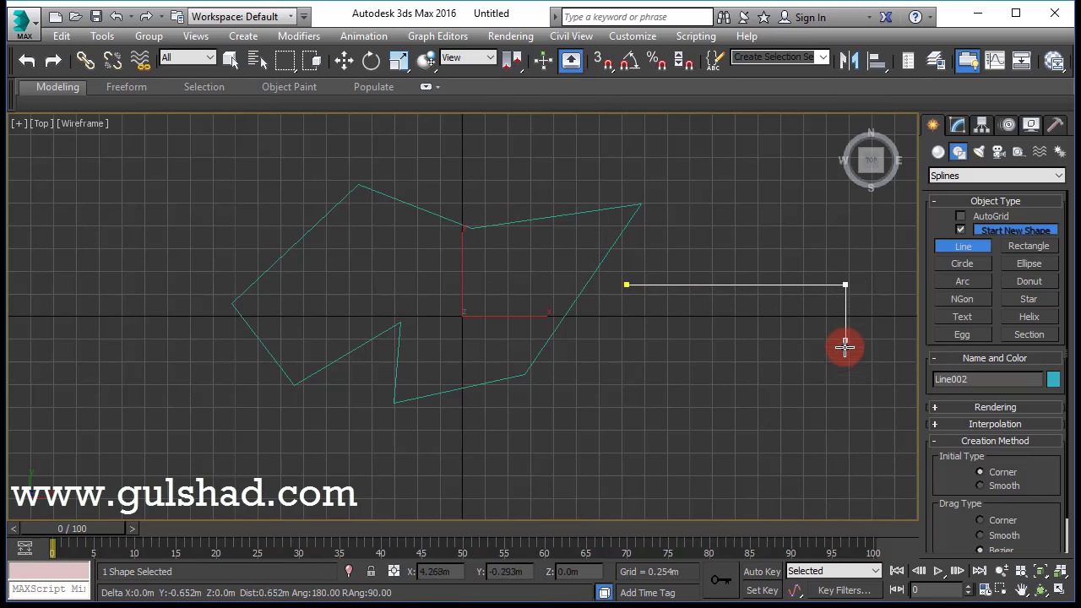
pyautogui.click(844, 414)
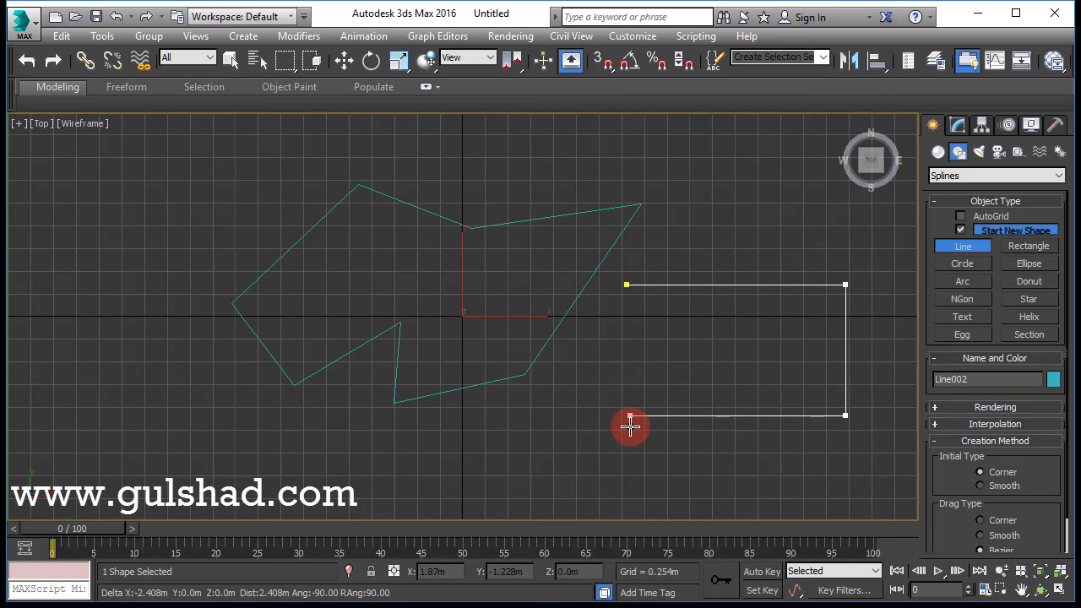
pyautogui.click(630, 415)
pyautogui.click(626, 284)
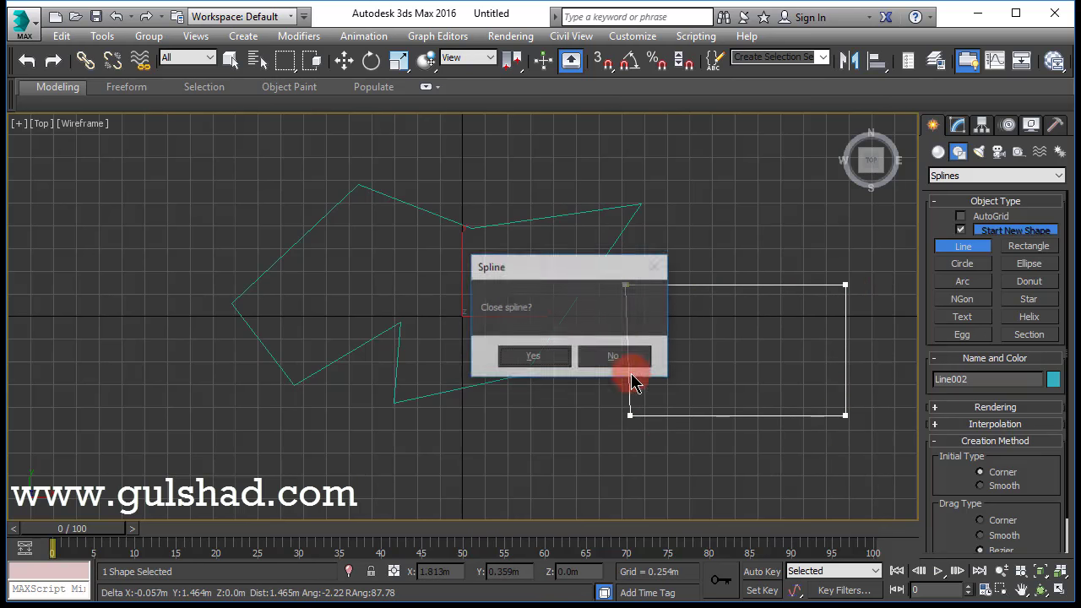
pyautogui.click(532, 359)
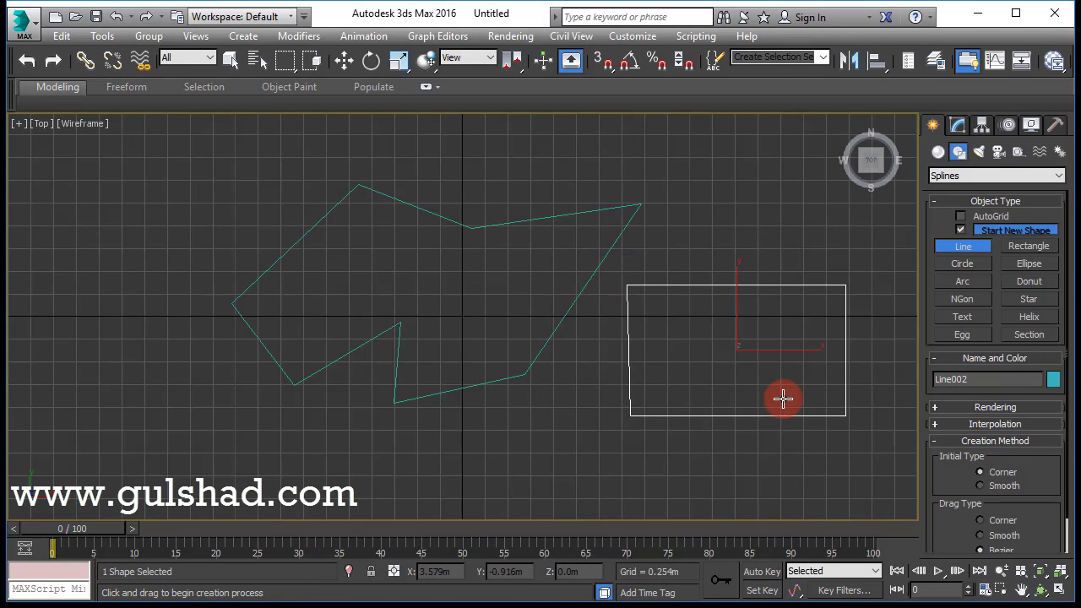
pyautogui.rightClick(714, 236)
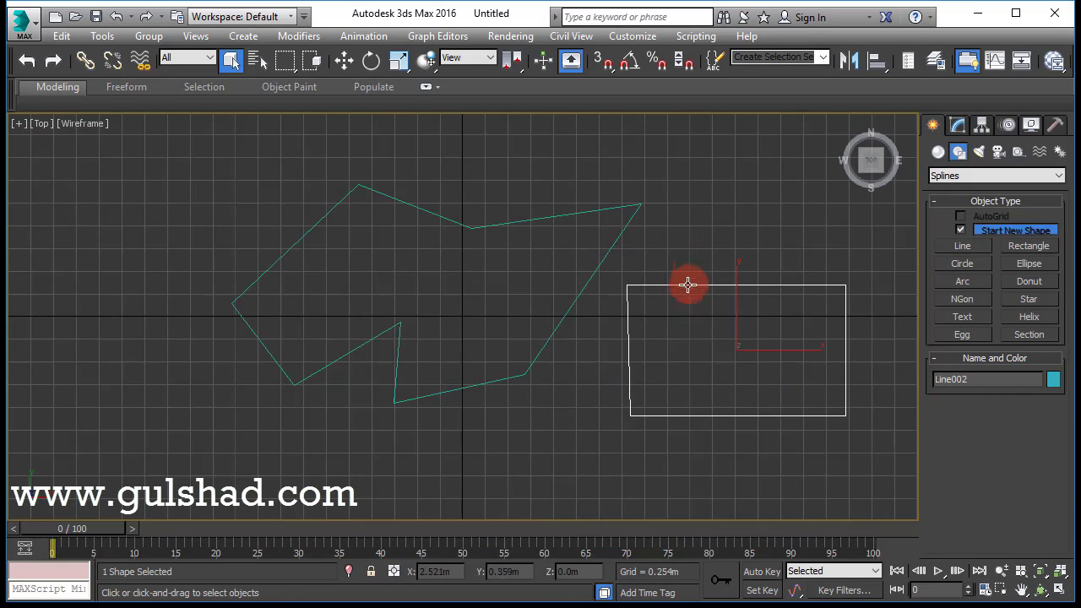
pyautogui.click(668, 258)
pyautogui.moveTo(733, 304); pyautogui.dragTo(700, 295, button='middle')
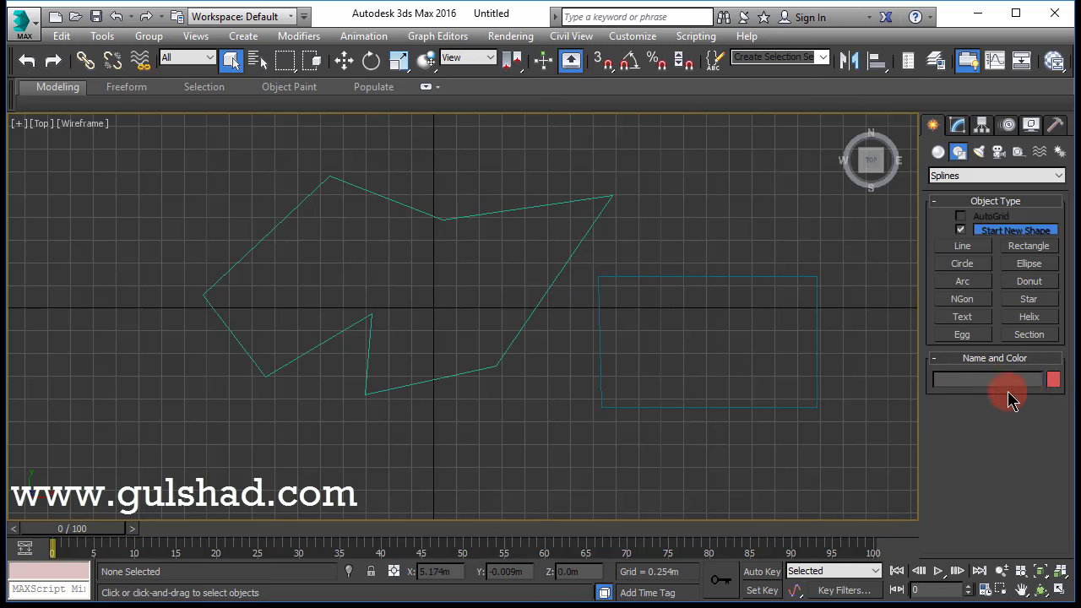
# Turn off Assign Random Colors and set the object color for new shapes to white.
pyautogui.click(1053, 382)
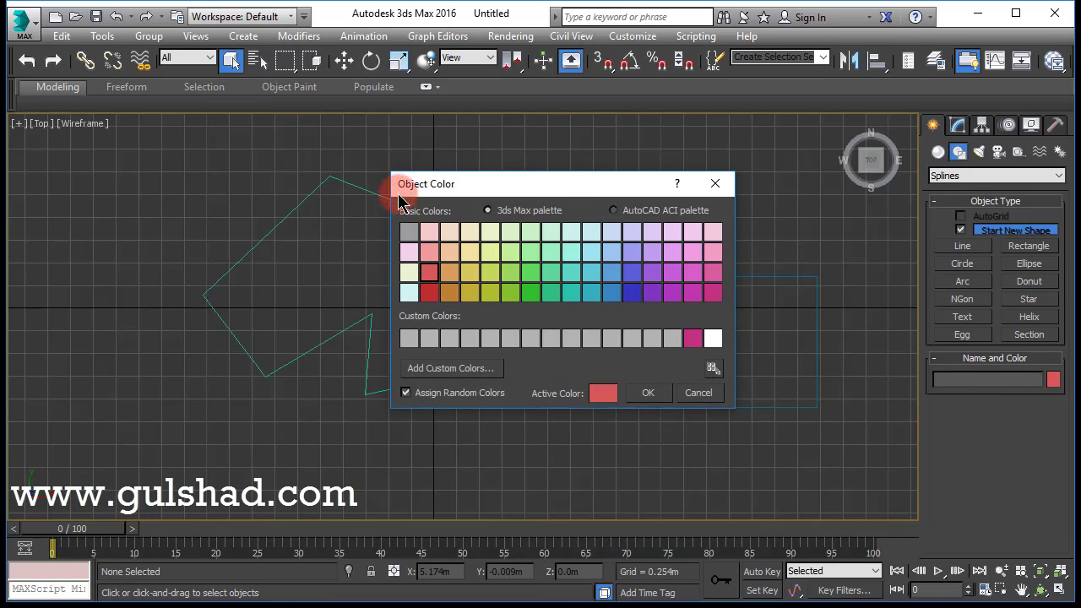
pyautogui.moveTo(527, 184); pyautogui.dragTo(528, 168)
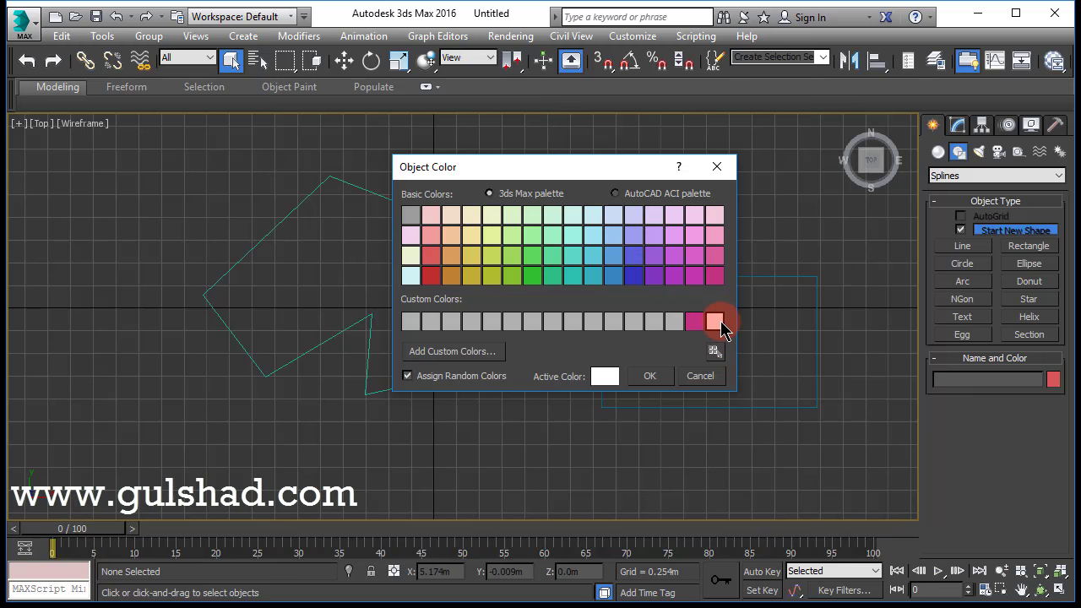
pyautogui.click(410, 380)
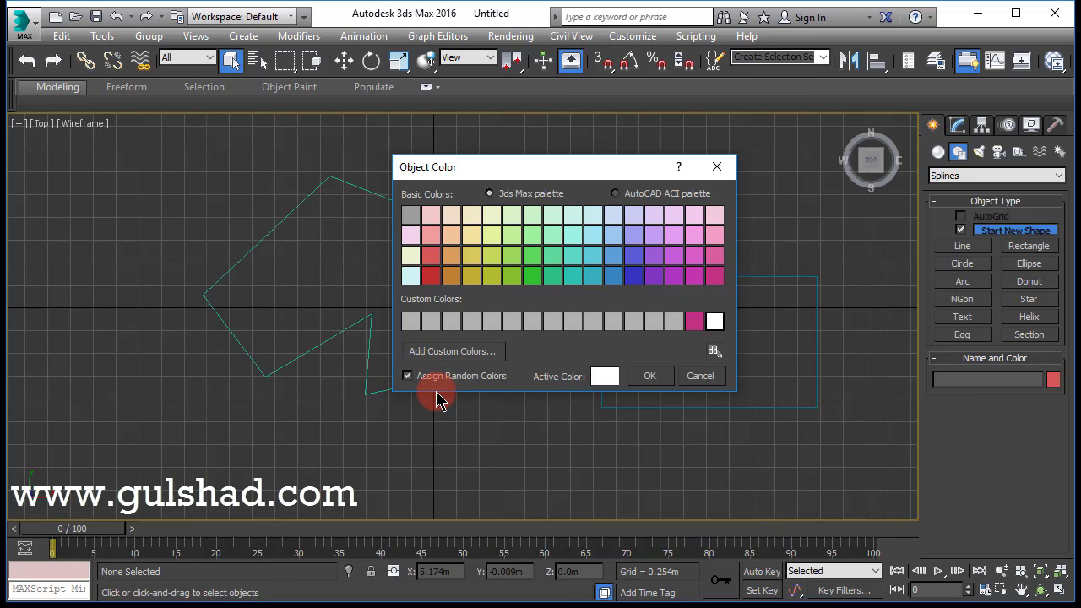
pyautogui.click(407, 377)
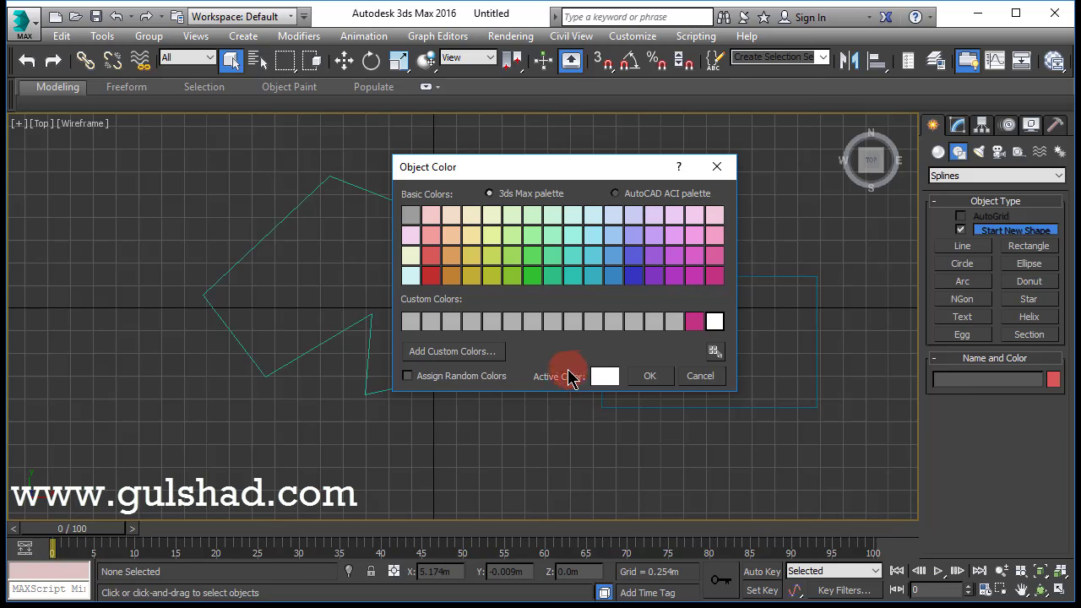
pyautogui.click(603, 380)
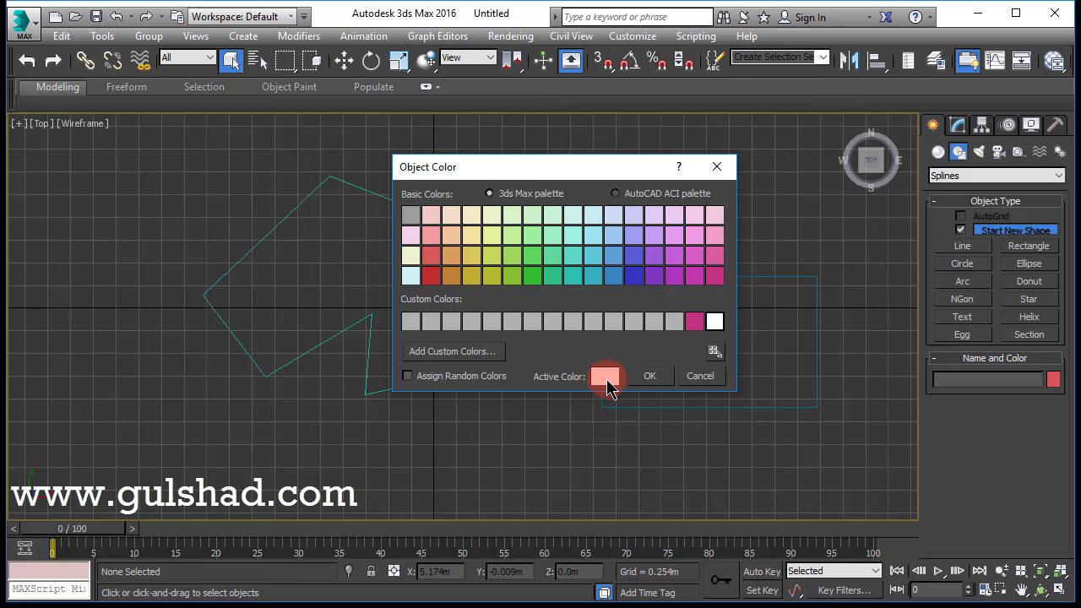
pyautogui.click(528, 271)
pyautogui.click(457, 261)
pyautogui.click(553, 276)
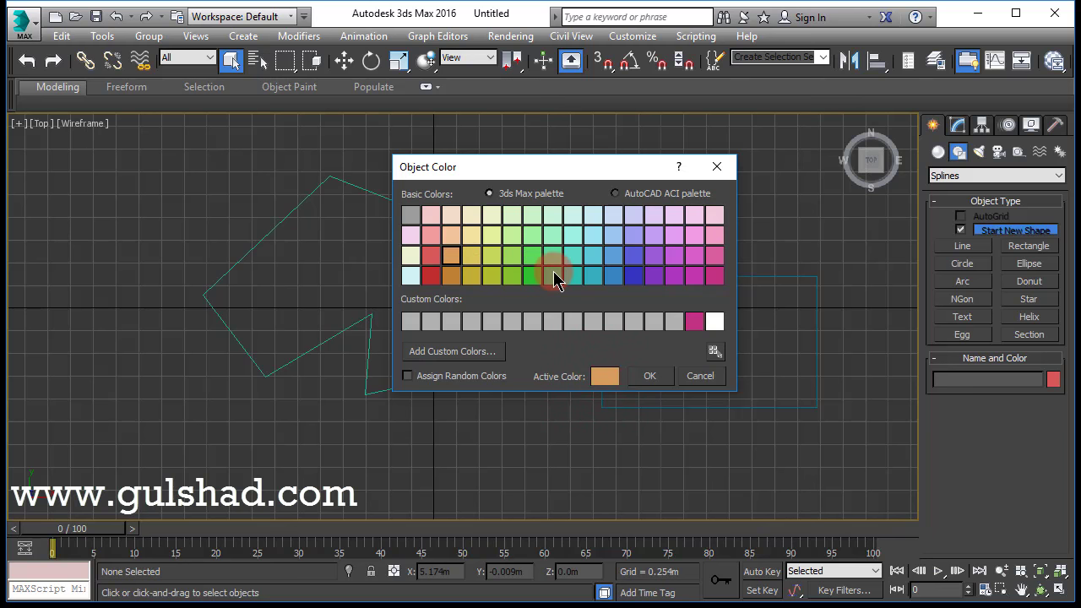
pyautogui.click(714, 321)
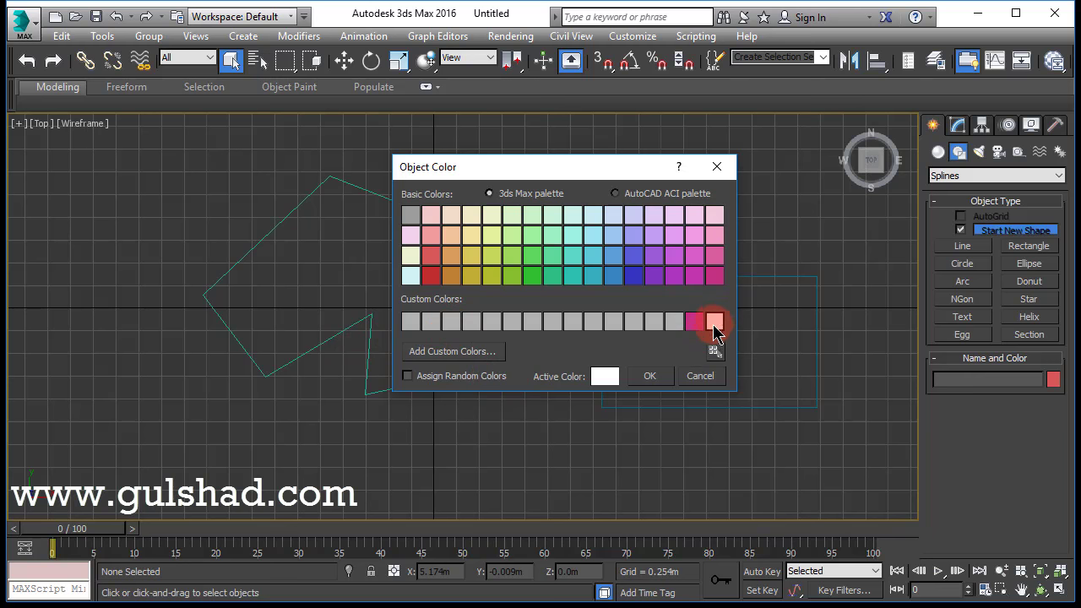
pyautogui.click(647, 377)
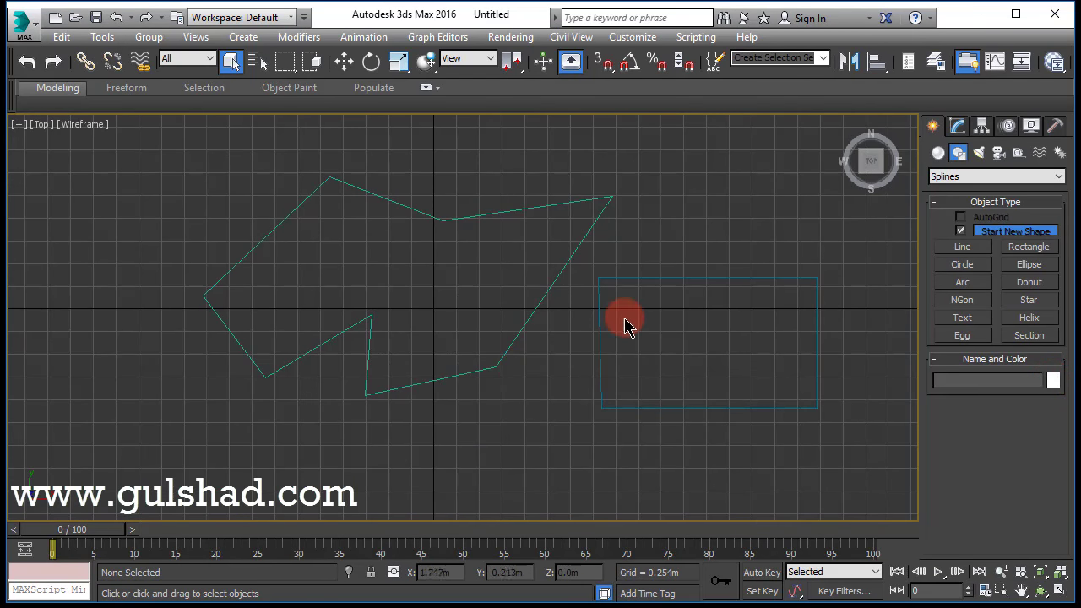
# Delete the irregular shape and the rectangular shape together.
pyautogui.moveTo(675, 346); pyautogui.dragTo(380, 217)
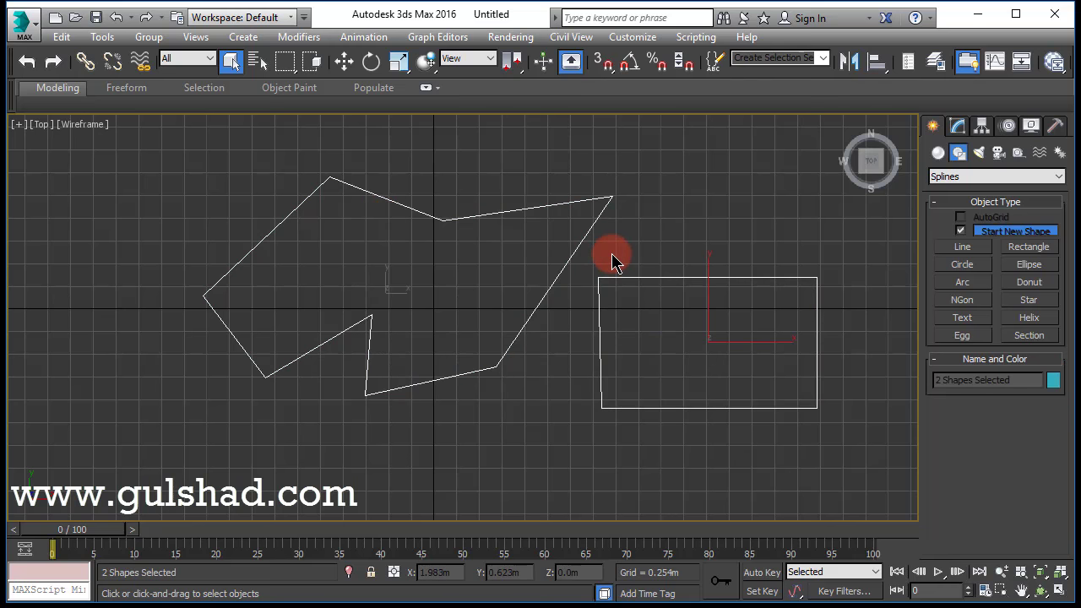
pyautogui.press('Delete')
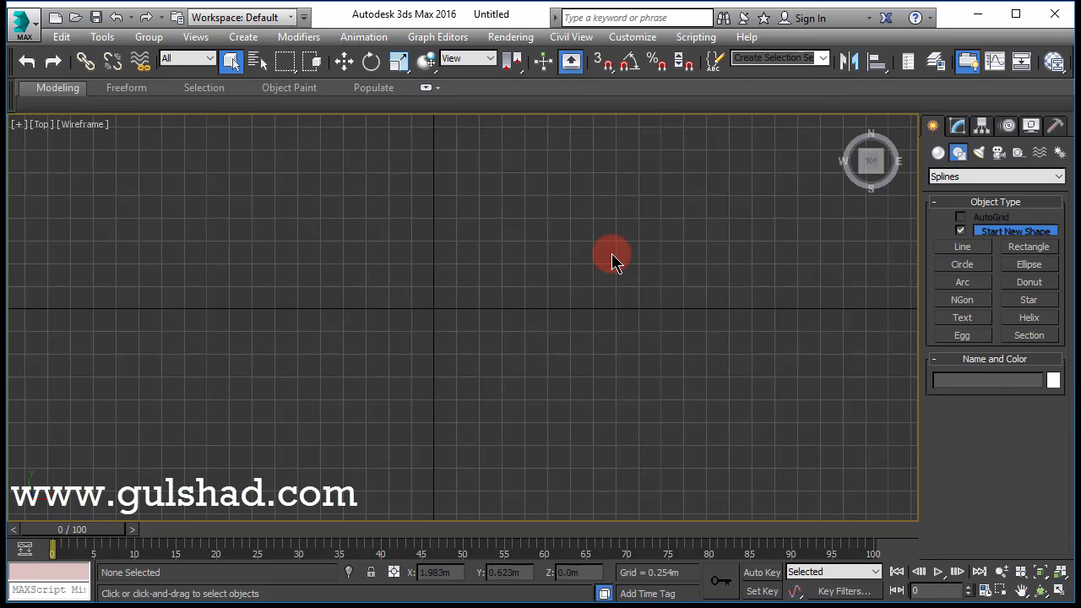
# Start the Line tool, widen the command panel to two columns, and bring the Creation Method options into view.
pyautogui.click(957, 248)
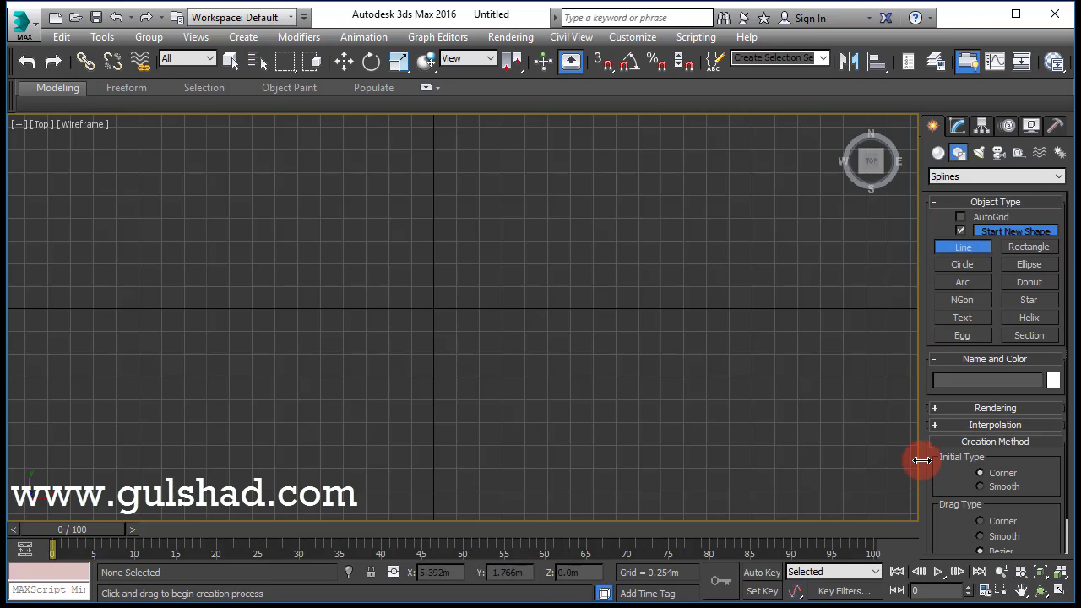
pyautogui.moveTo(918, 460); pyautogui.dragTo(861, 459)
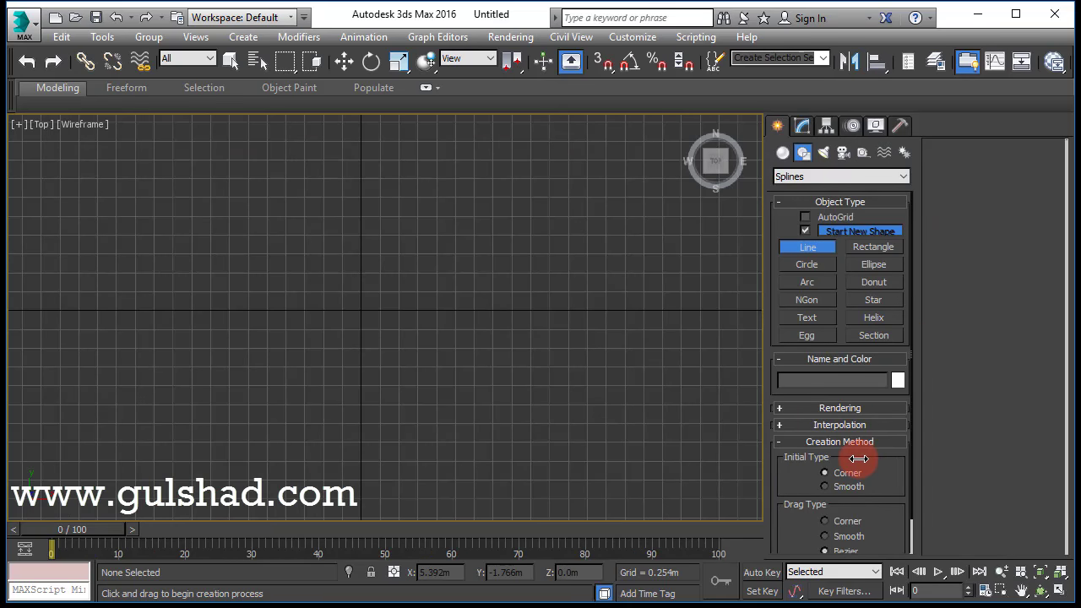
pyautogui.moveTo(833, 451); pyautogui.dragTo(827, 437)
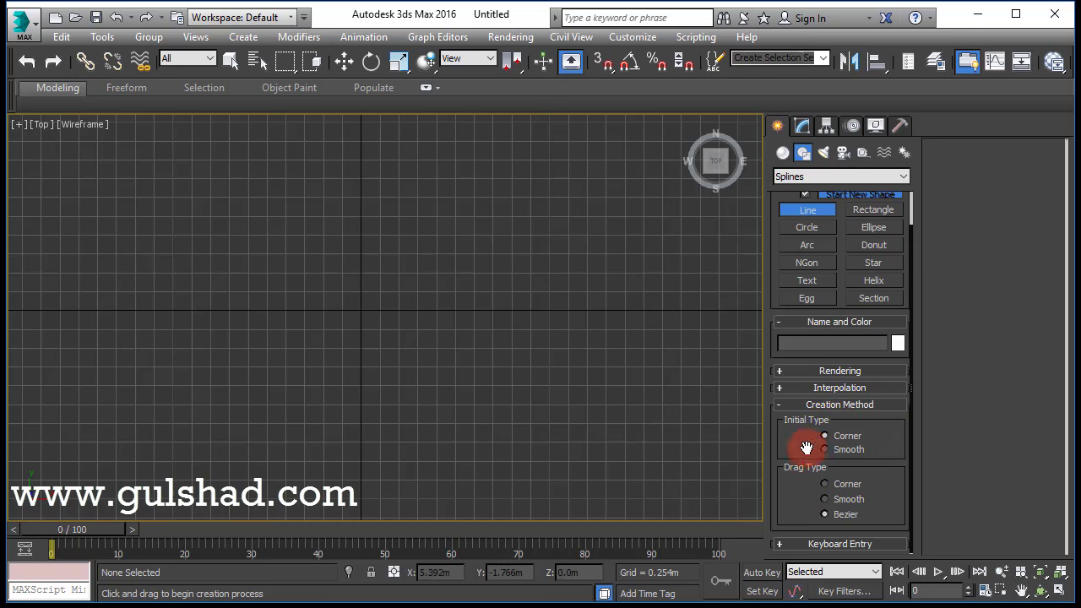
pyautogui.click(848, 484)
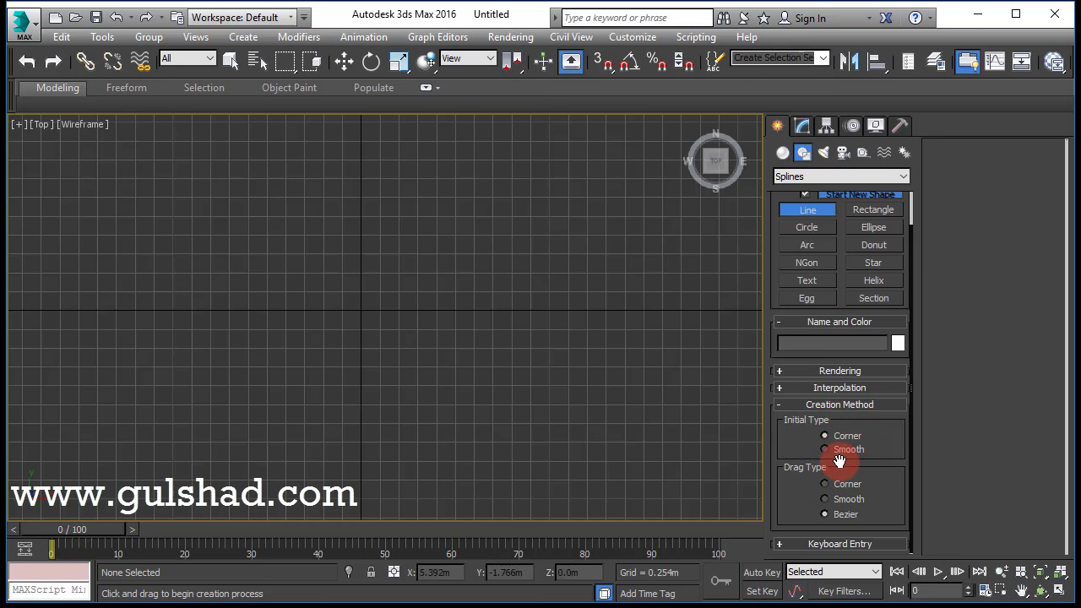
pyautogui.moveTo(839, 460); pyautogui.dragTo(786, 426)
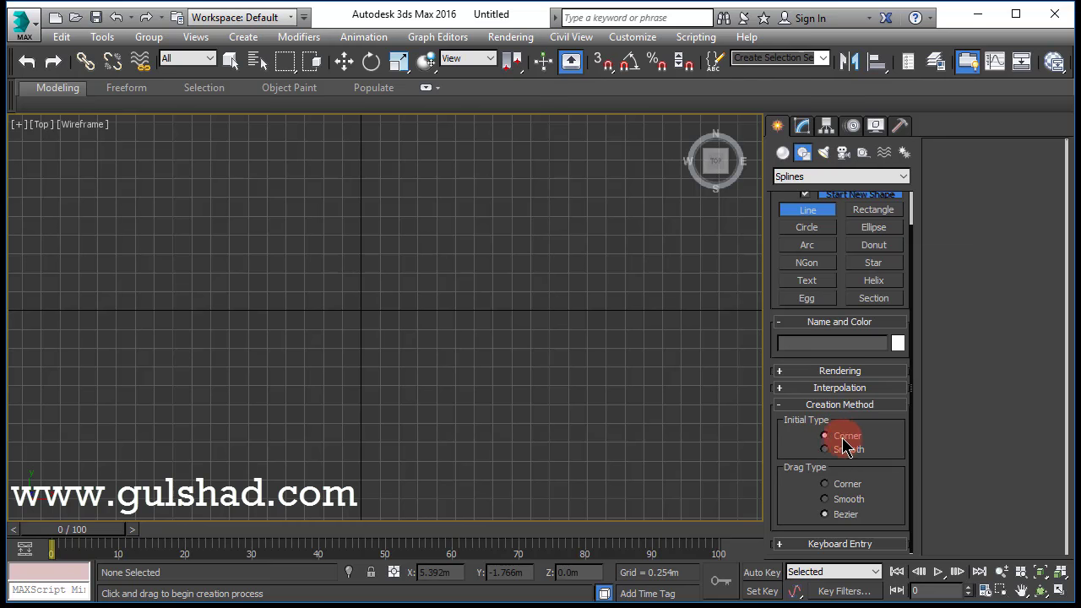
# Draw an open zigzag of six straight segments from the lower-left area past the vertical axis, using Corner as the initial type.
pyautogui.click(151, 340)
pyautogui.click(218, 241)
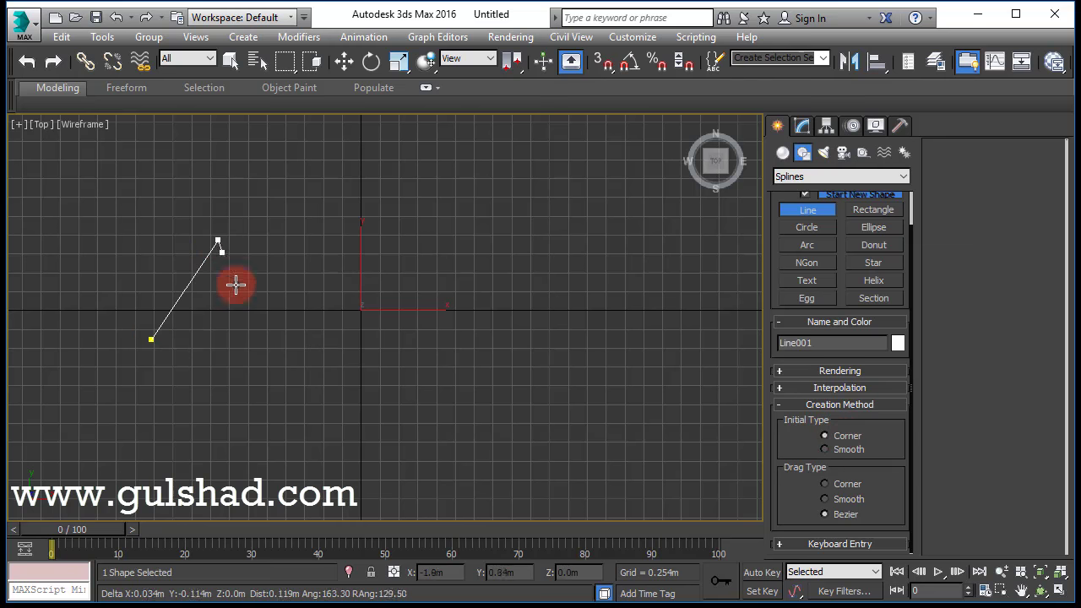
pyautogui.click(255, 317)
pyautogui.click(302, 225)
pyautogui.click(330, 299)
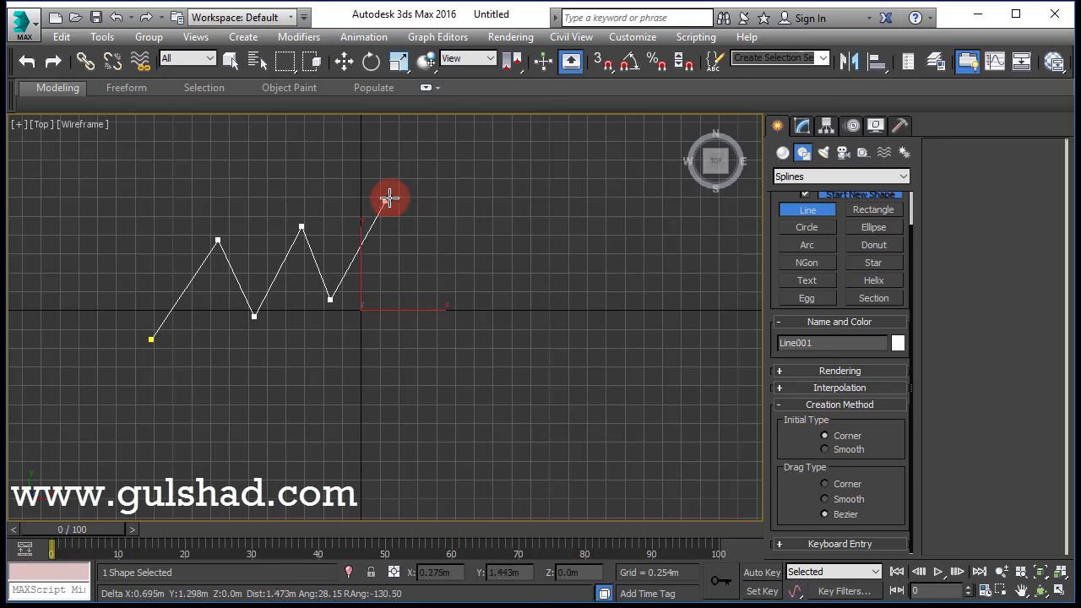
pyautogui.click(389, 198)
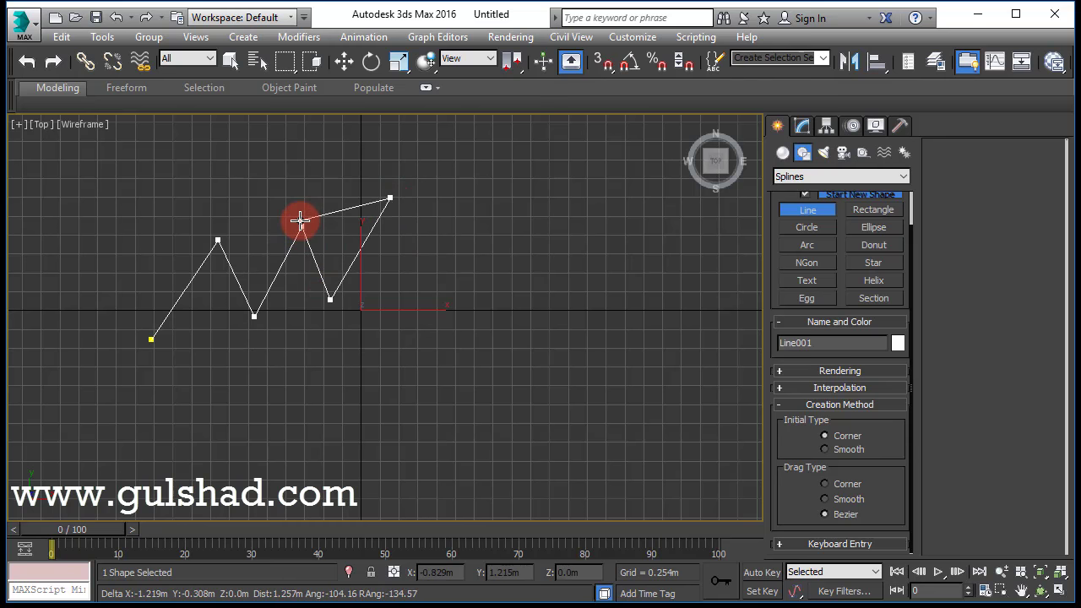
pyautogui.click(409, 259)
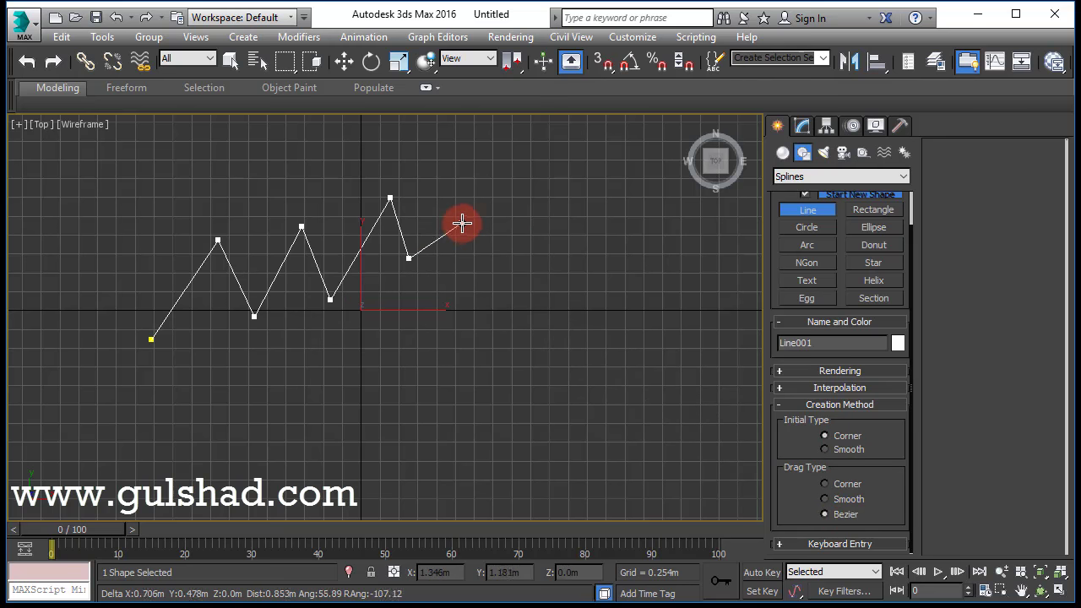
# Continue the line with a Bezier vertex forming an arch, followed by five jagged corner vertices down the shape's far side.
pyautogui.moveTo(515, 203); pyautogui.dragTo(582, 215)
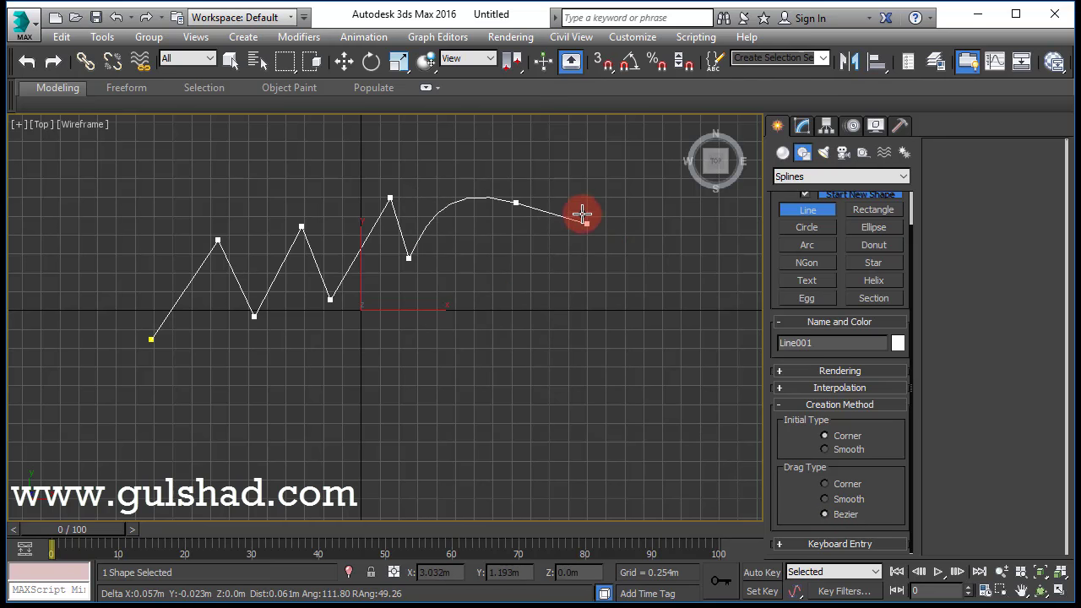
pyautogui.click(641, 242)
pyautogui.click(555, 296)
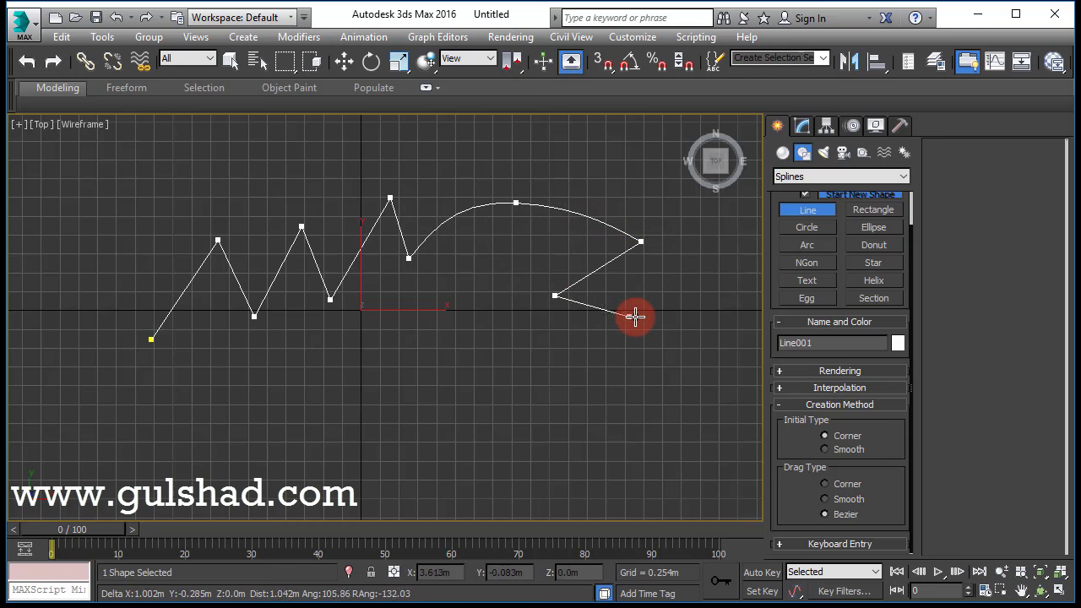
pyautogui.click(634, 317)
pyautogui.click(542, 348)
pyautogui.click(655, 380)
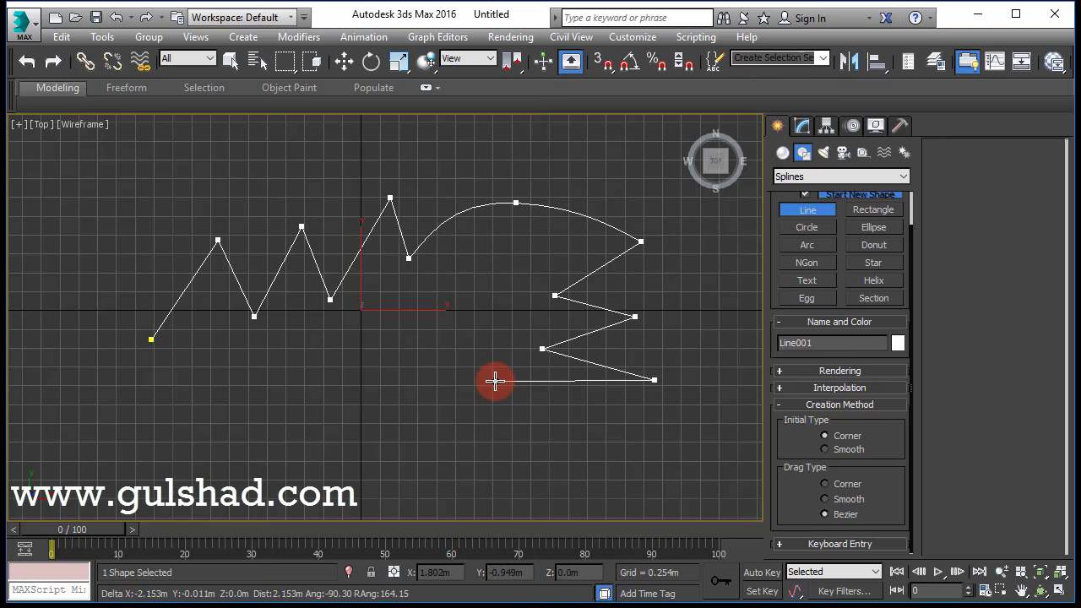
# Add a Bezier vertex and a corner along the shape's lower side, close the spline at its starting point, and end line creation.
pyautogui.moveTo(495, 381); pyautogui.dragTo(427, 349)
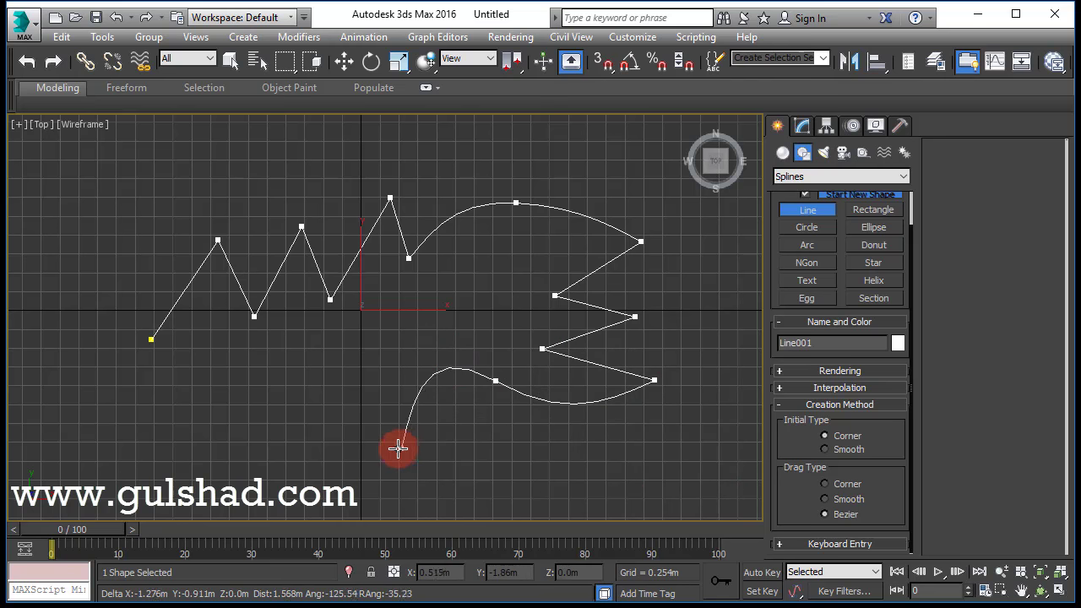
pyautogui.click(397, 448)
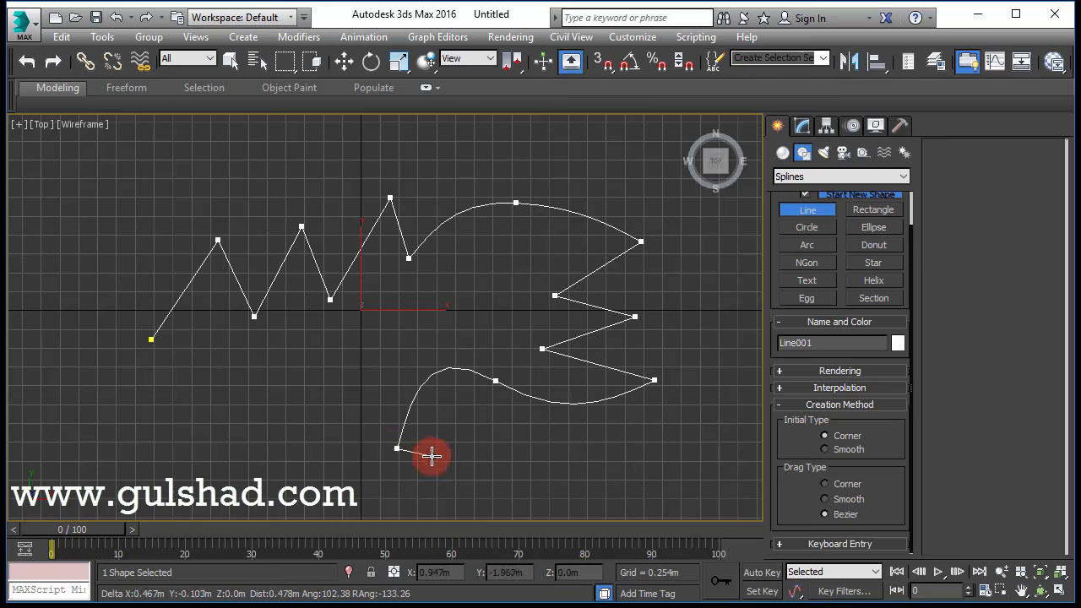
pyautogui.click(151, 339)
pyautogui.click(534, 359)
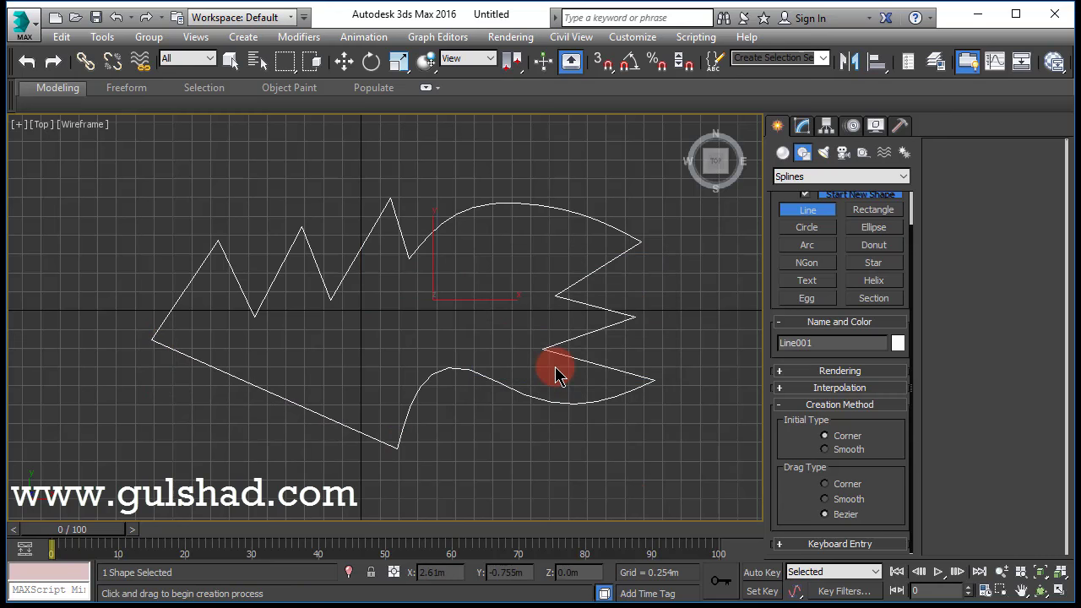
pyautogui.rightClick(464, 318)
pyautogui.click(475, 371)
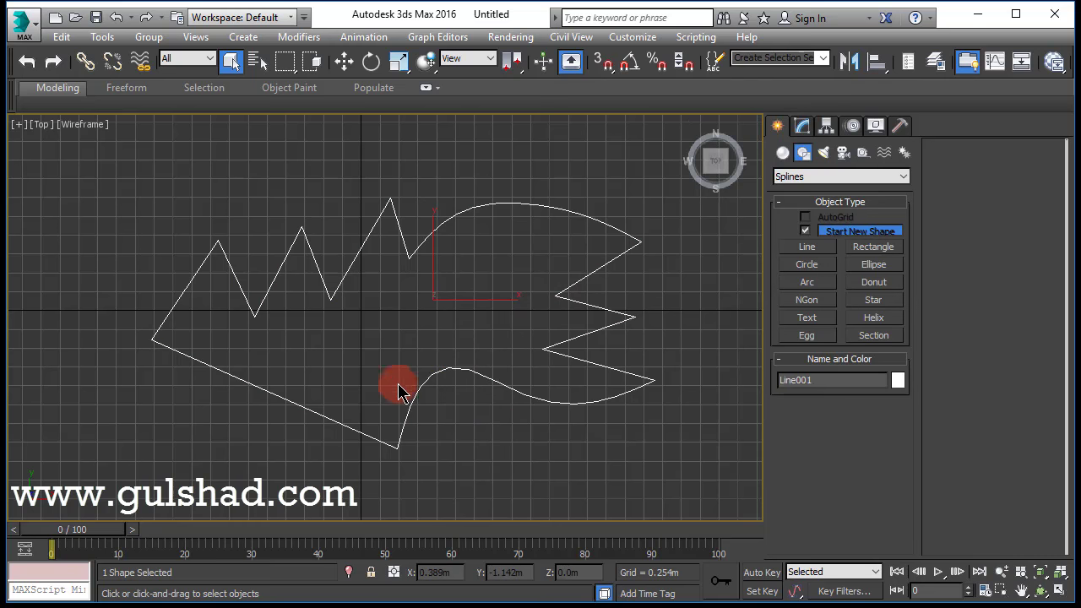
pyautogui.click(464, 370)
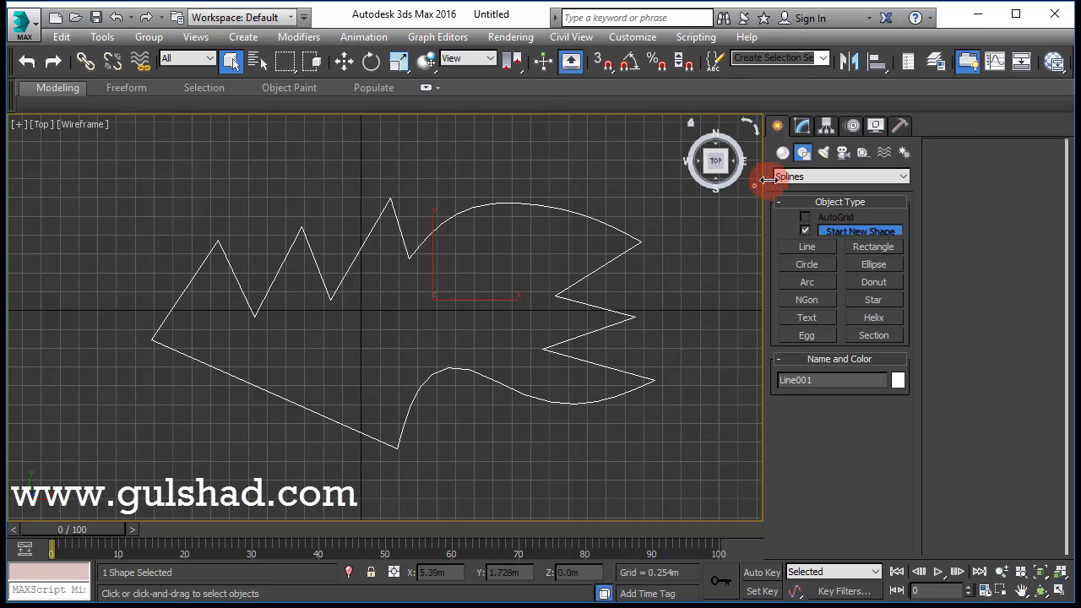
# Enter the line's Vertex sub-object level and select individual corner vertices and the arch vertex one after another.
pyautogui.click(802, 127)
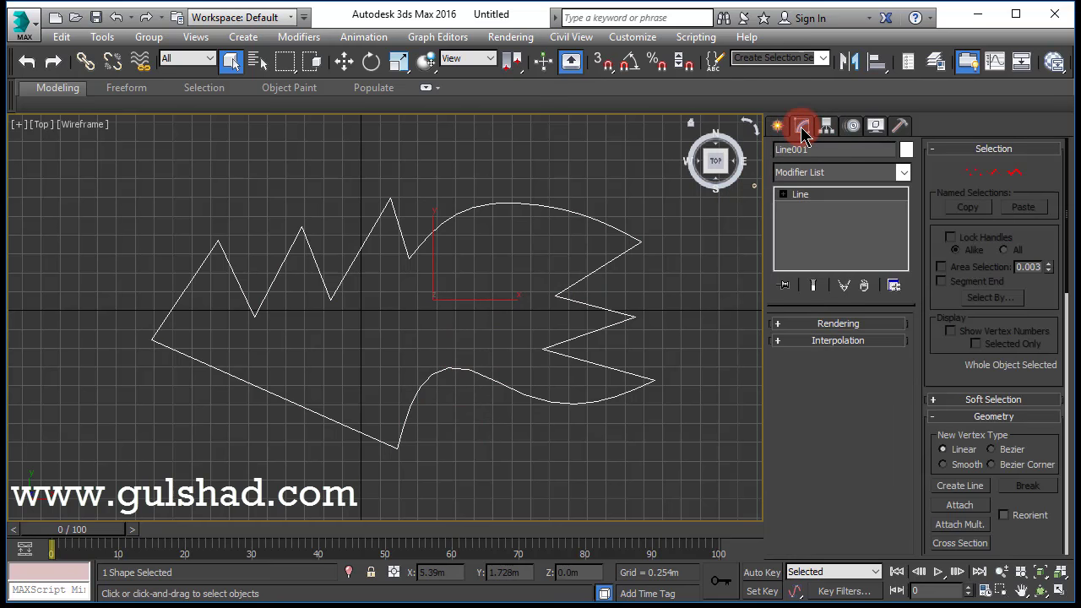
pyautogui.click(973, 174)
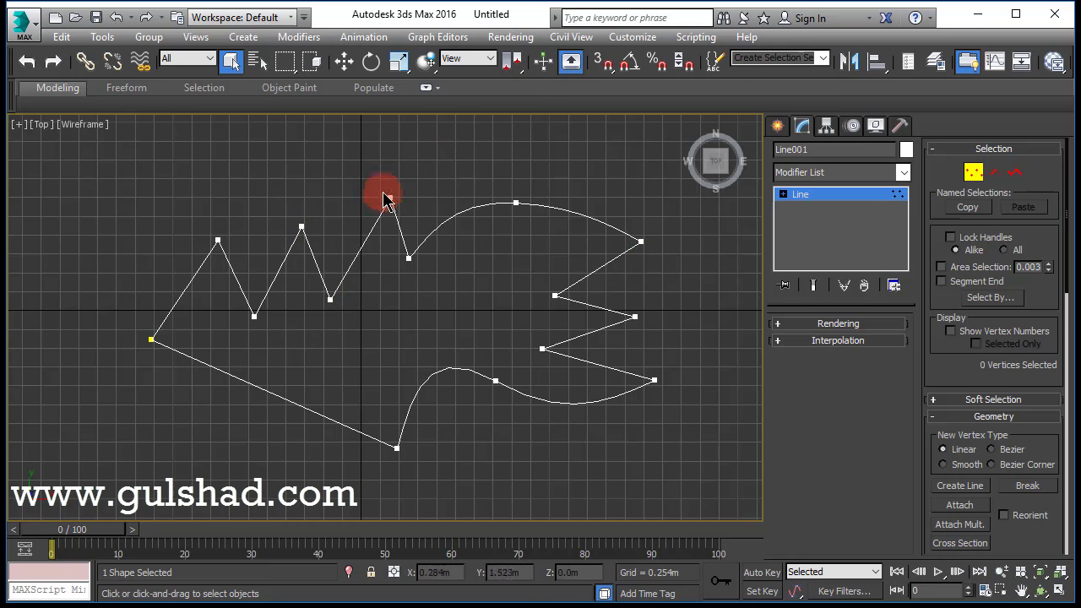
pyautogui.click(407, 256)
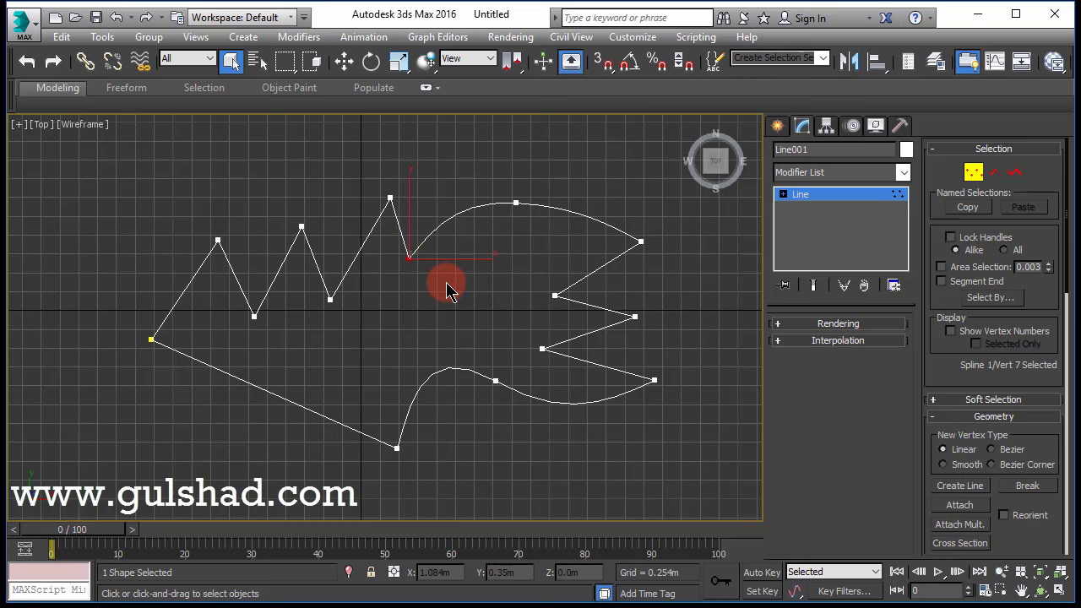
pyautogui.click(516, 204)
pyautogui.click(641, 242)
pyautogui.click(408, 257)
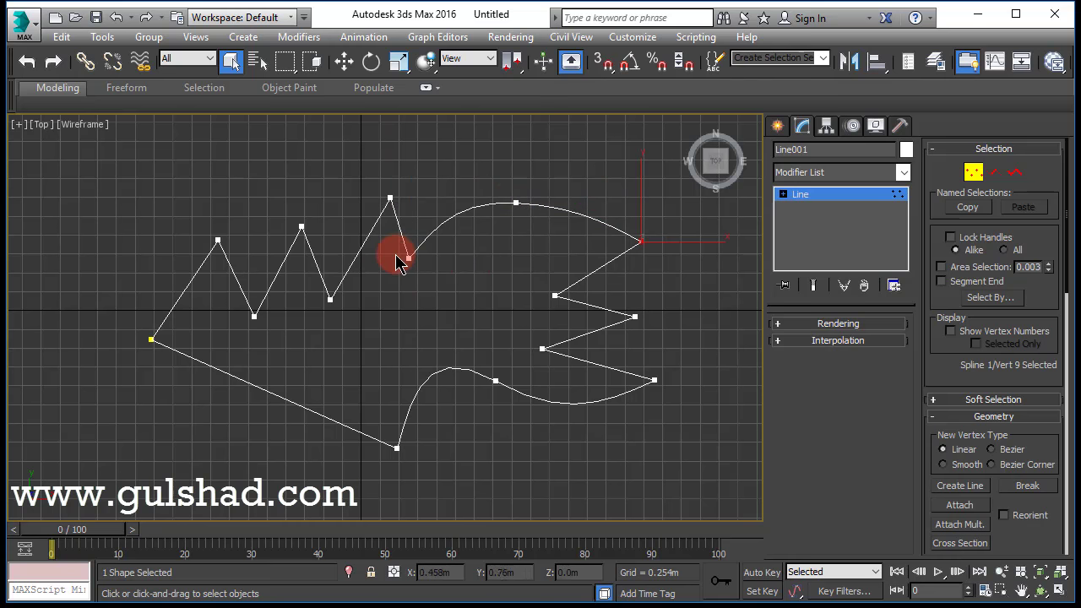
pyautogui.click(391, 199)
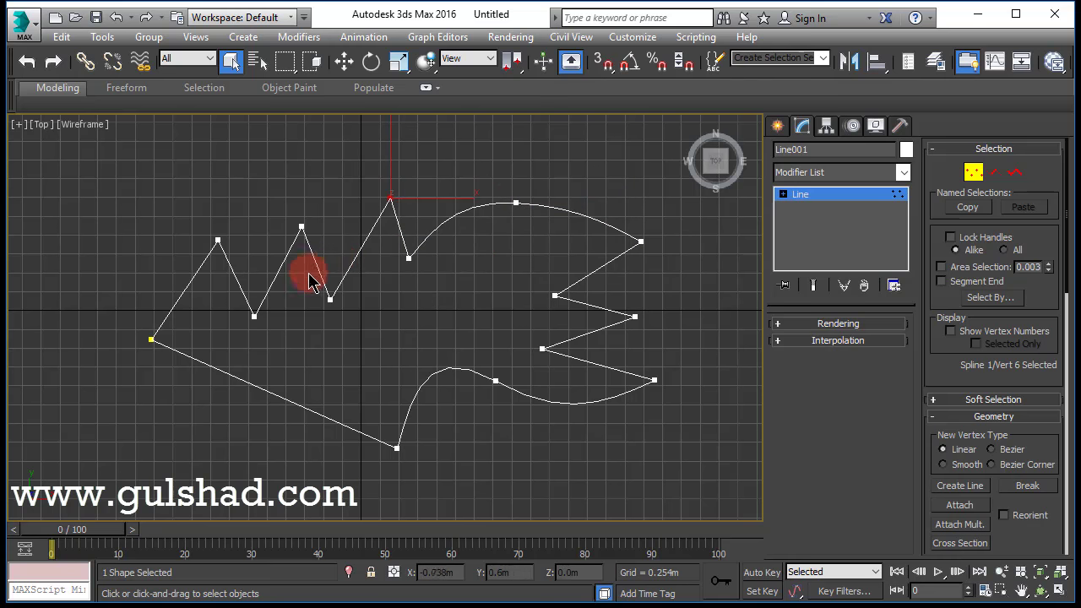
pyautogui.click(330, 299)
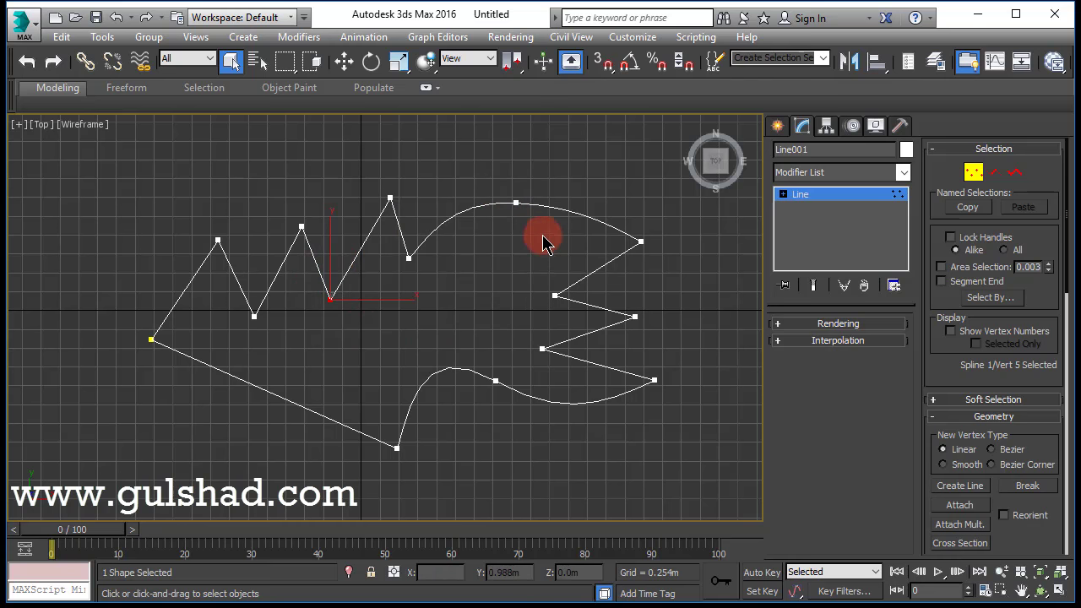
# Select the Bezier vertex on top of the arch and move its tangent handles with Select and Move to reshape the curve.
pyautogui.click(512, 202)
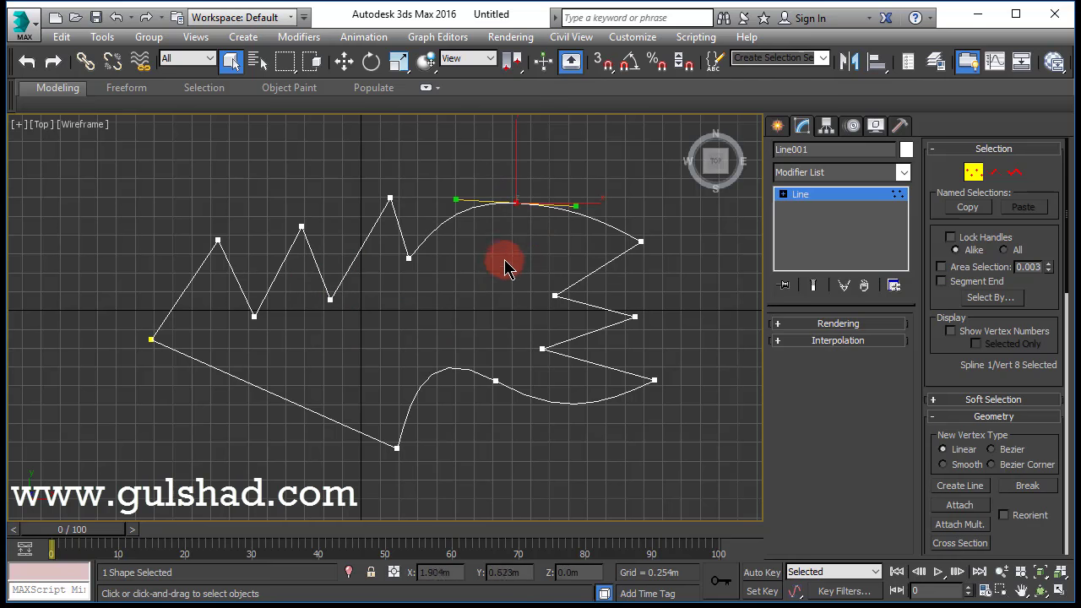
pyautogui.scroll(4, 548, 187)
pyautogui.scroll(2, 549, 187)
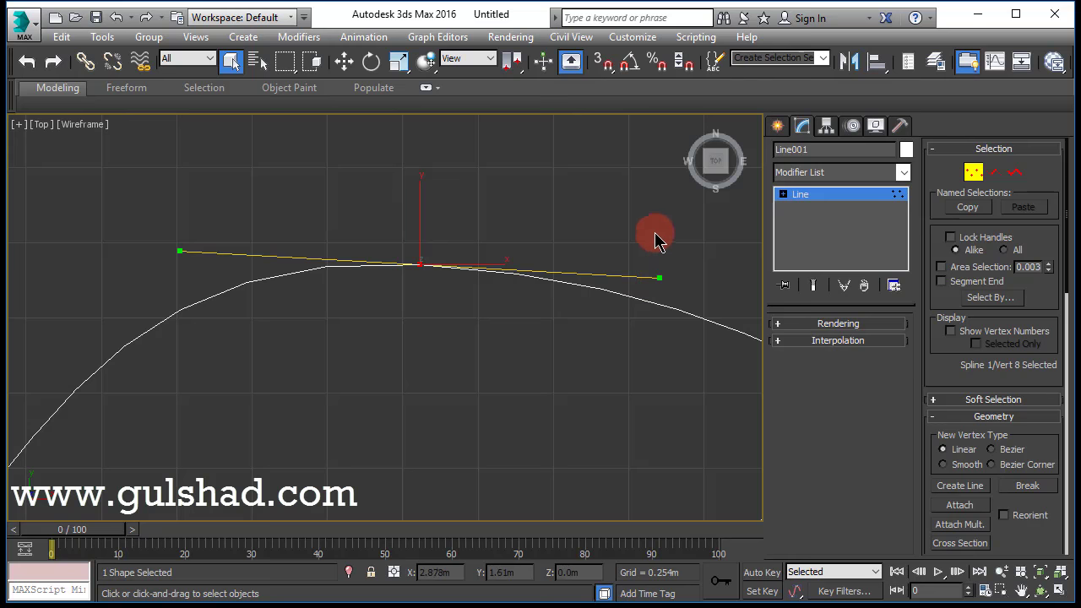
pyautogui.scroll(-8, 433, 207)
pyautogui.scroll(4, 414, 212)
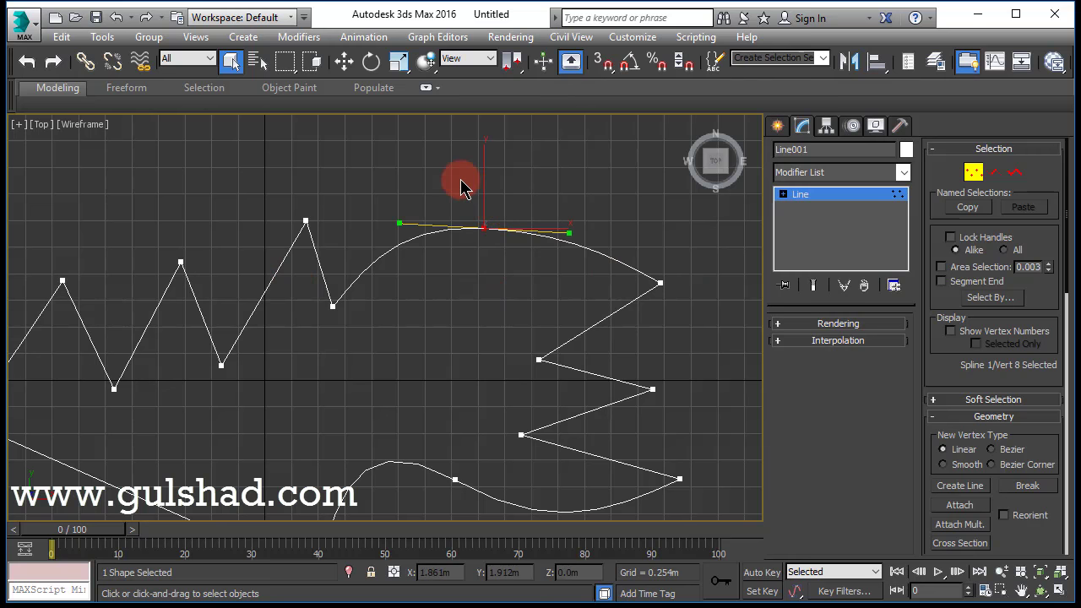
pyautogui.scroll(5, 461, 187)
pyautogui.moveTo(432, 246); pyautogui.dragTo(428, 250, button='middle')
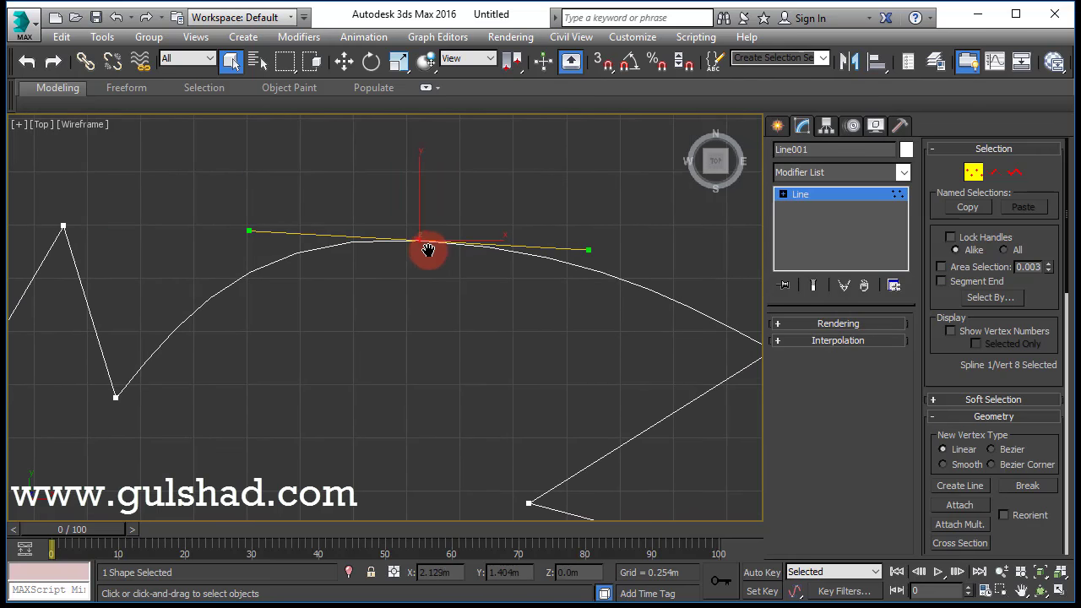
pyautogui.click(348, 67)
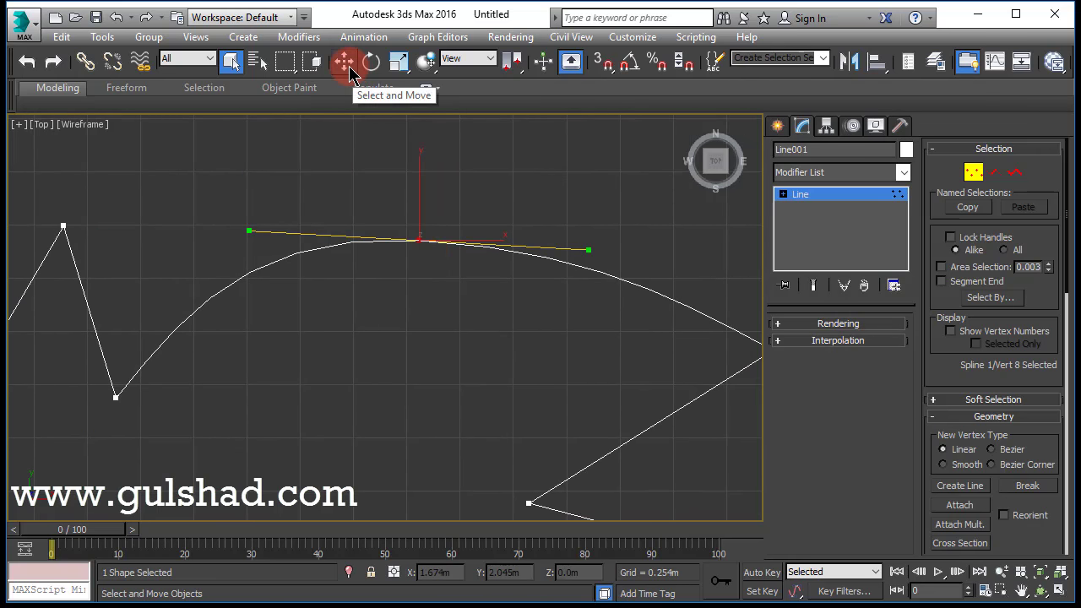
pyautogui.click(597, 291)
pyautogui.moveTo(589, 251); pyautogui.dragTo(573, 191)
pyautogui.moveTo(264, 289); pyautogui.dragTo(254, 201)
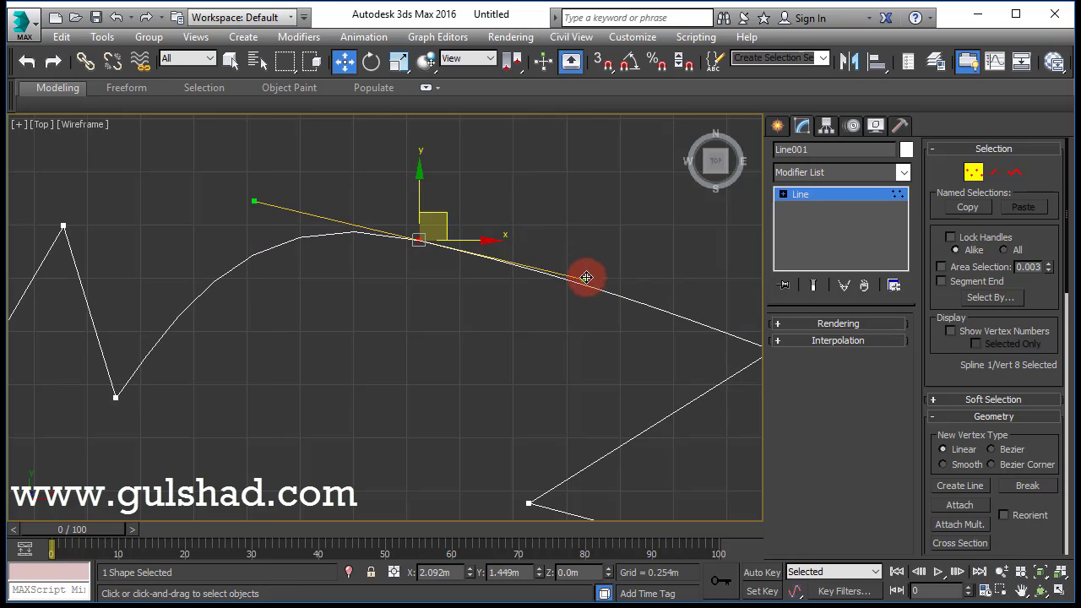
pyautogui.moveTo(586, 277); pyautogui.dragTo(214, 243)
pyautogui.scroll(-5, 615, 313)
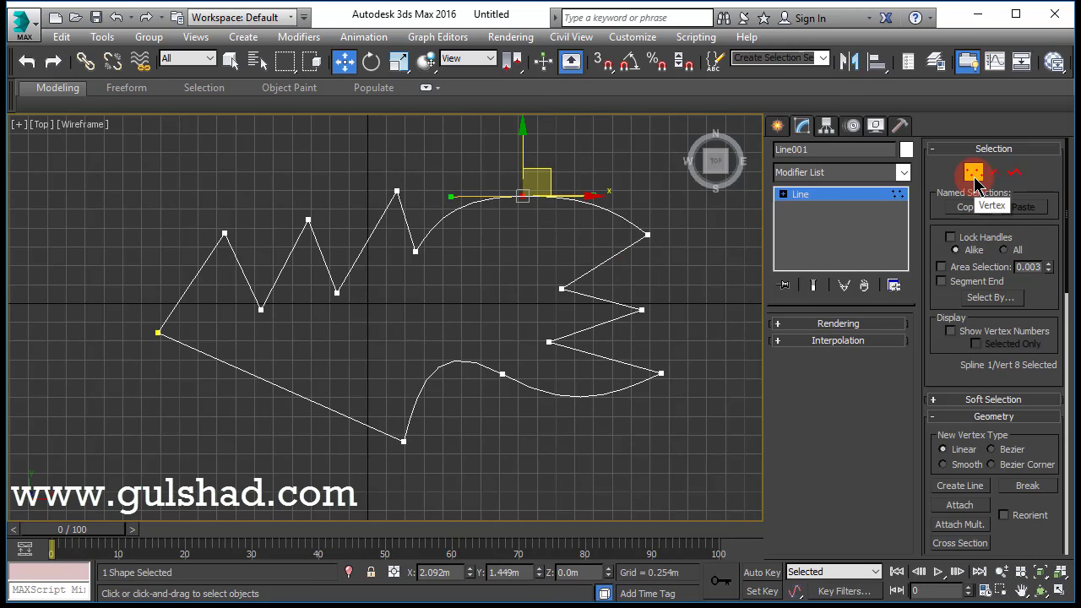
# Select jagged-side corners individually, then region-select four zigzag vertices and the Bezier vertex on the lower curve to compare their handles.
pyautogui.click(561, 288)
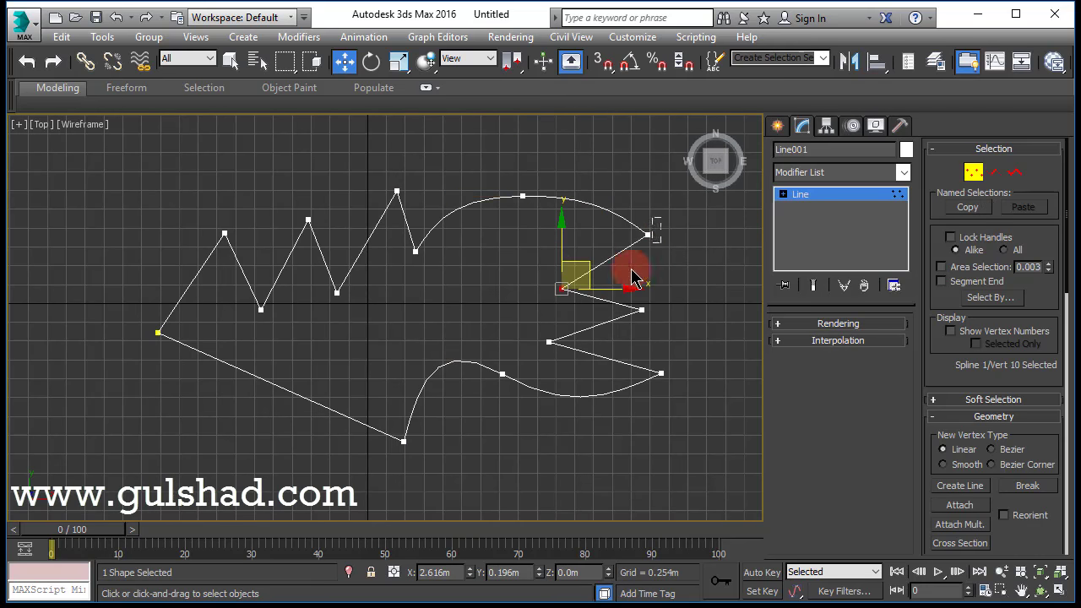
pyautogui.click(647, 233)
pyautogui.click(642, 310)
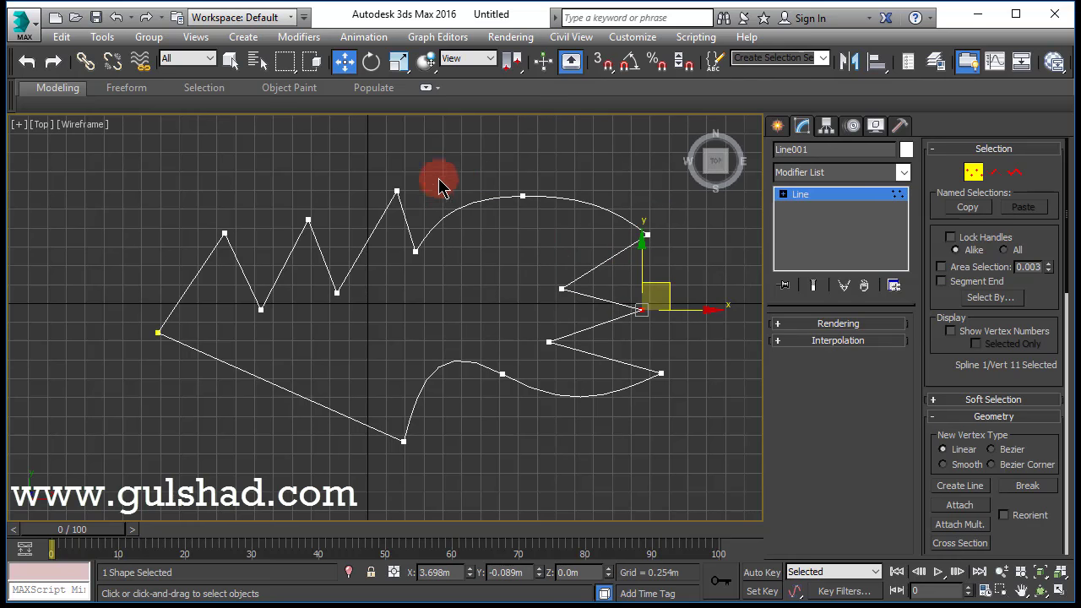
pyautogui.moveTo(437, 181); pyautogui.dragTo(307, 390)
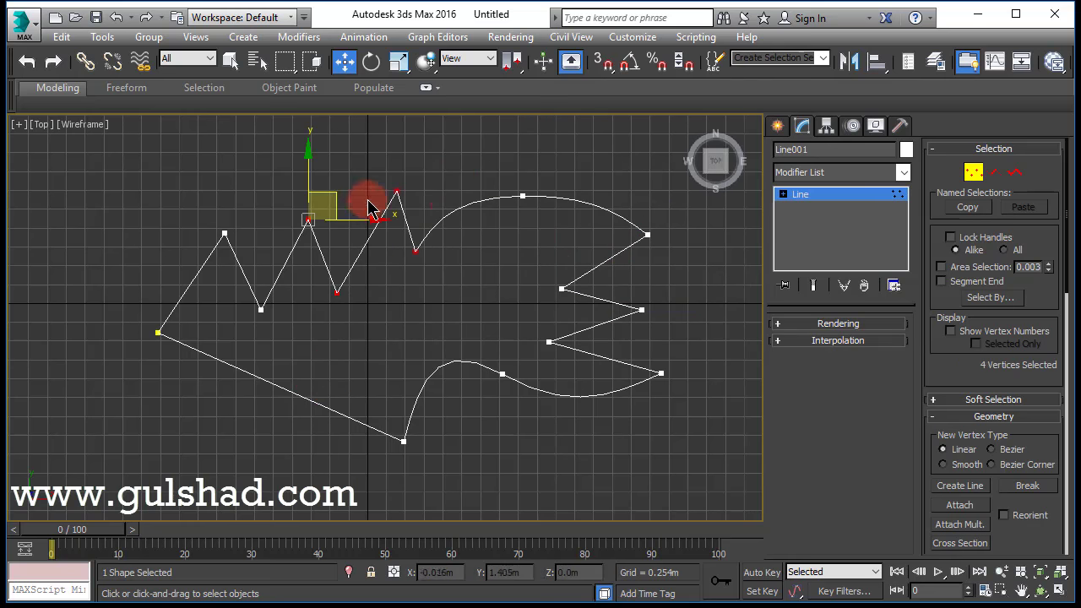
pyautogui.scroll(7, 369, 207)
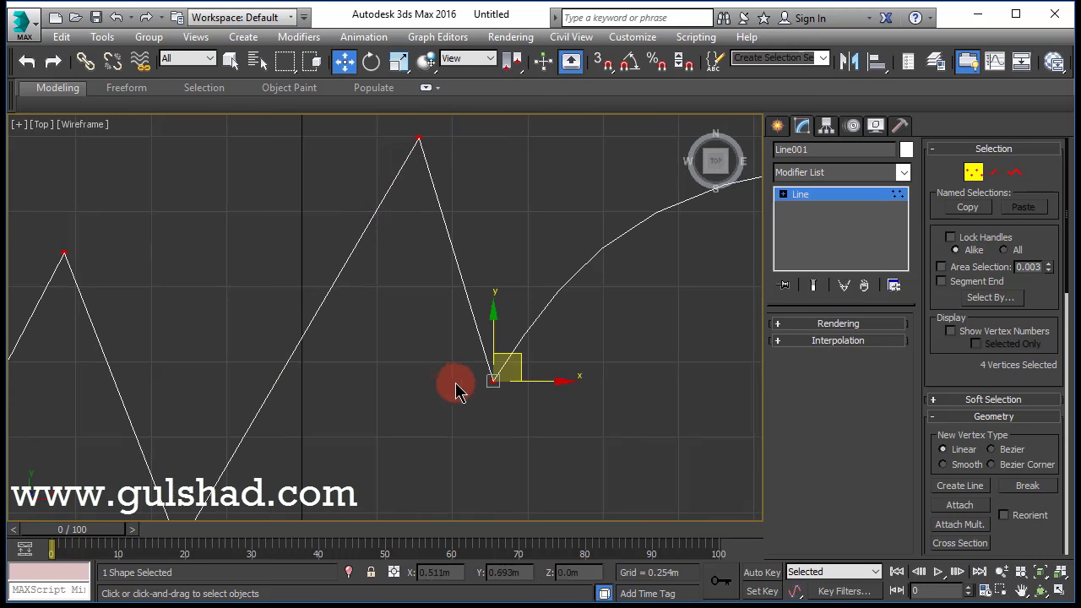
pyautogui.scroll(-7, 435, 297)
pyautogui.moveTo(489, 397); pyautogui.dragTo(546, 479)
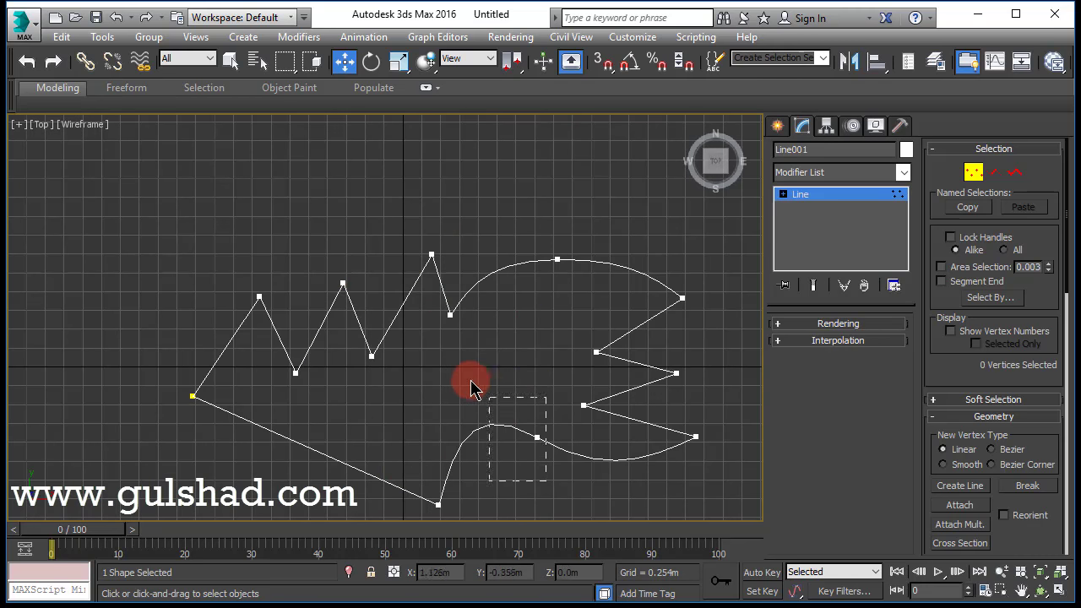
# Enter the Segment sub-object level and build up a selection of the zigzag segments and the first arch segment.
pyautogui.click(507, 321)
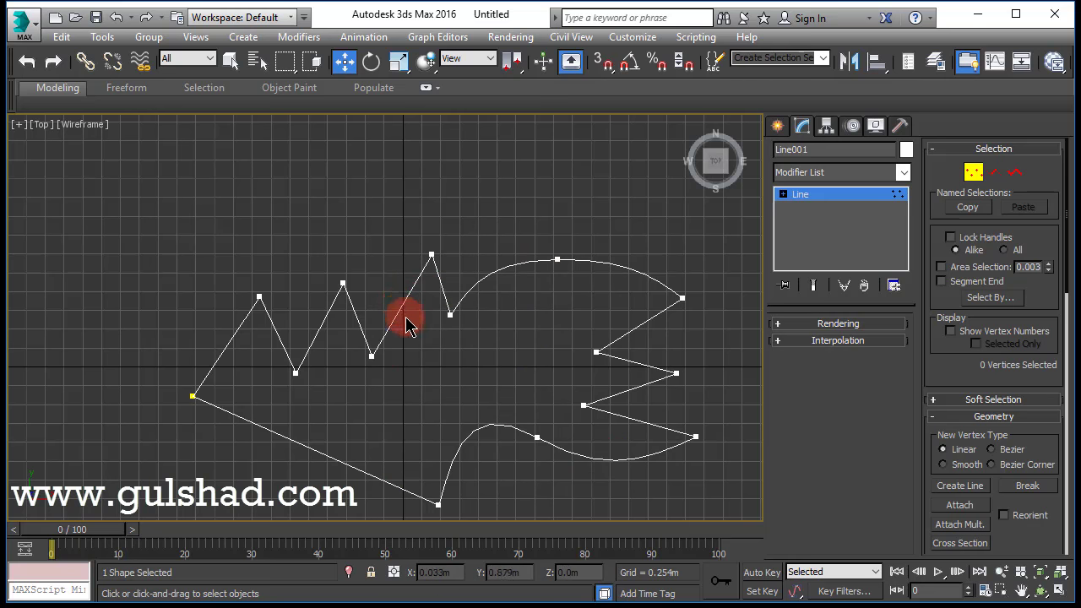
pyautogui.click(999, 173)
pyautogui.moveTo(400, 350); pyautogui.dragTo(386, 272)
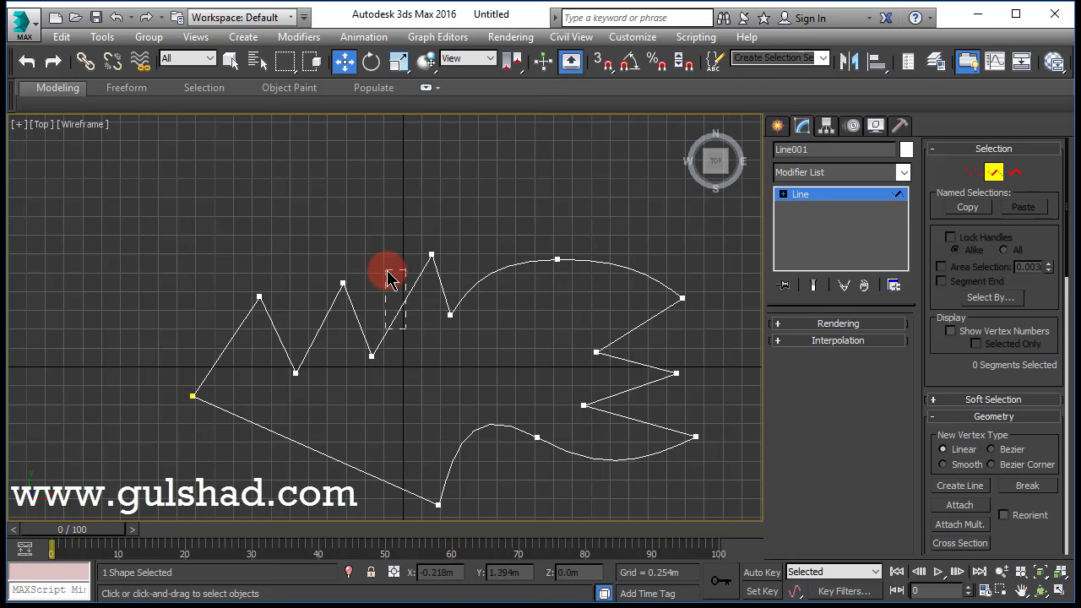
pyautogui.keyDown('ctrl'); pyautogui.click(350, 335); pyautogui.keyUp('ctrl')
pyautogui.keyDown('ctrl'); pyautogui.click(321, 338); pyautogui.keyUp('ctrl')
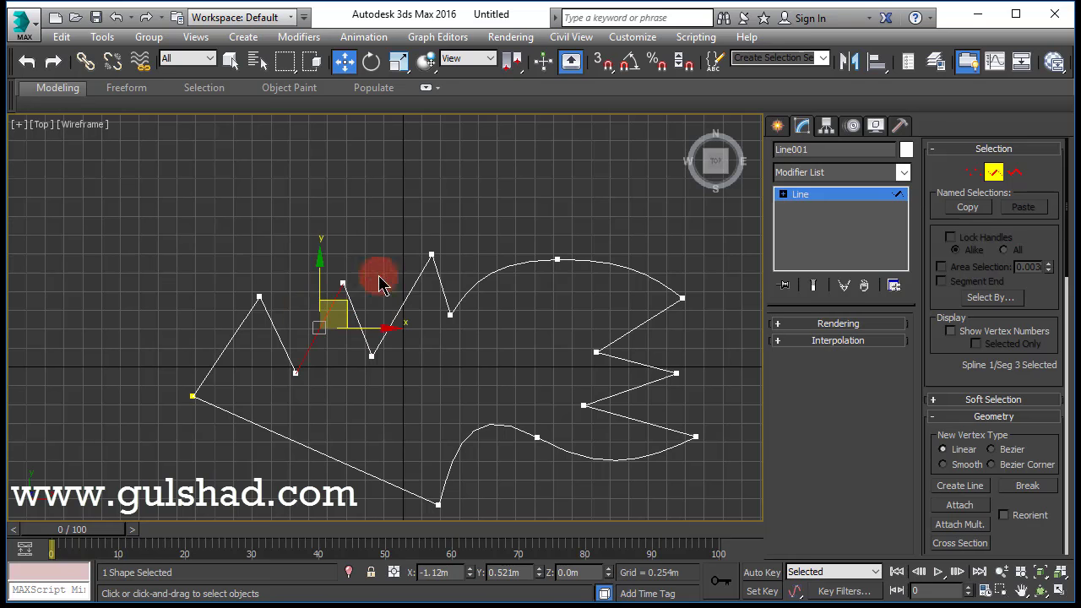
pyautogui.keyDown('ctrl'); pyautogui.moveTo(379, 282); pyautogui.dragTo(476, 211); pyautogui.keyUp('ctrl')
pyautogui.scroll(3, 382, 341)
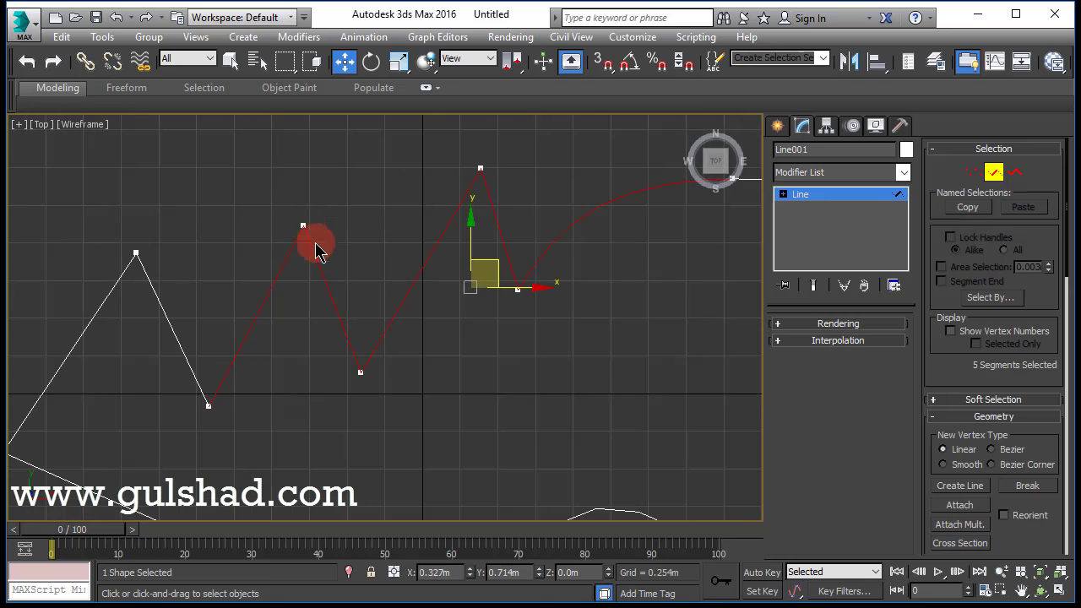
pyautogui.click(493, 282)
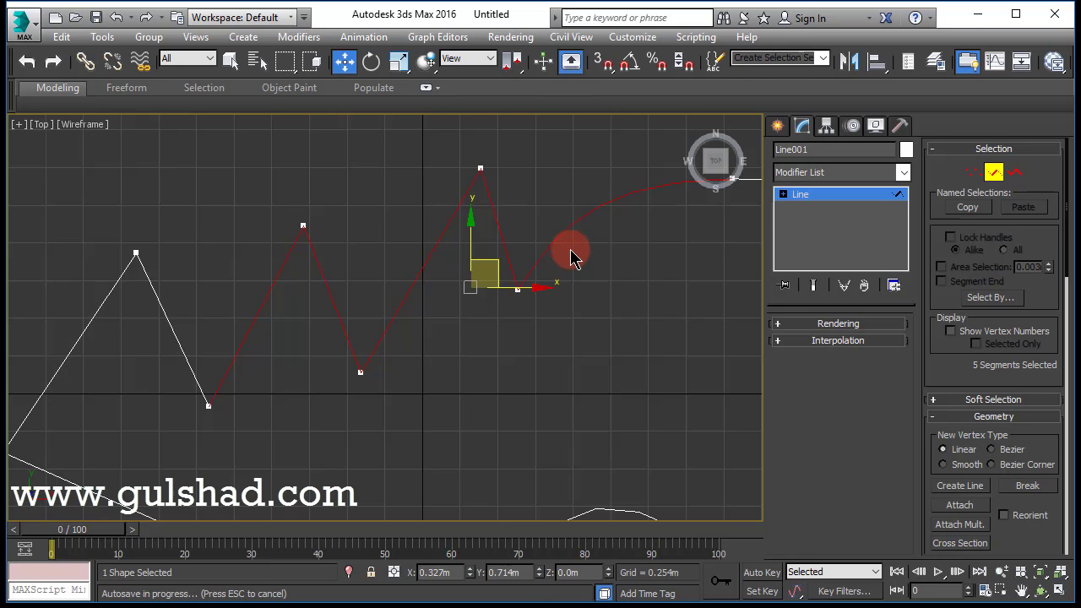
# Region-select three zigzag vertices at Vertex level, return to Segment level to region-select neighbouring segments, and clear the selection.
pyautogui.click(974, 173)
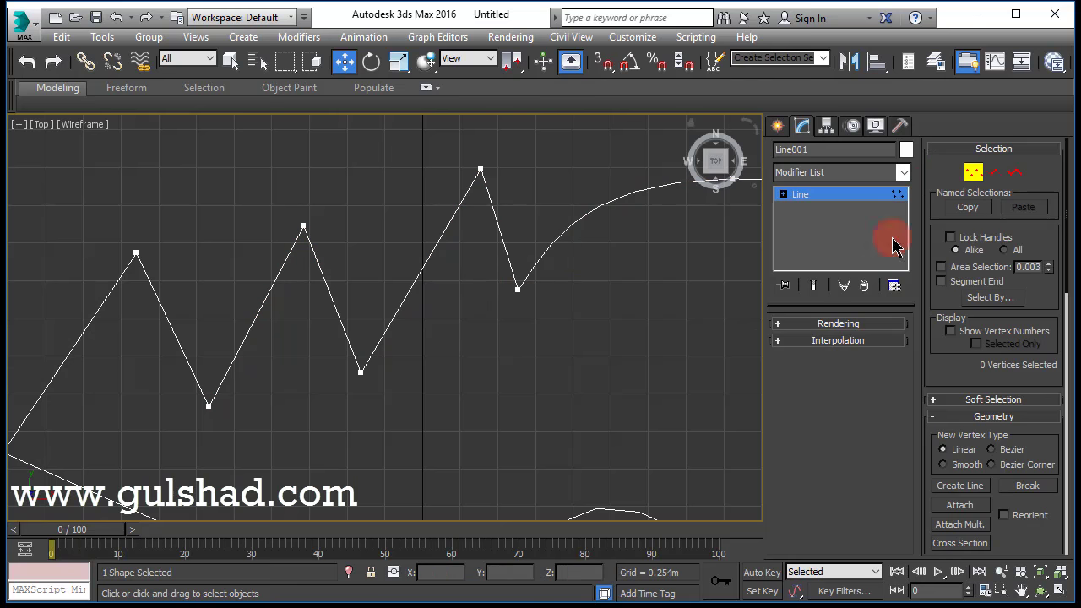
pyautogui.moveTo(510, 140); pyautogui.dragTo(251, 420)
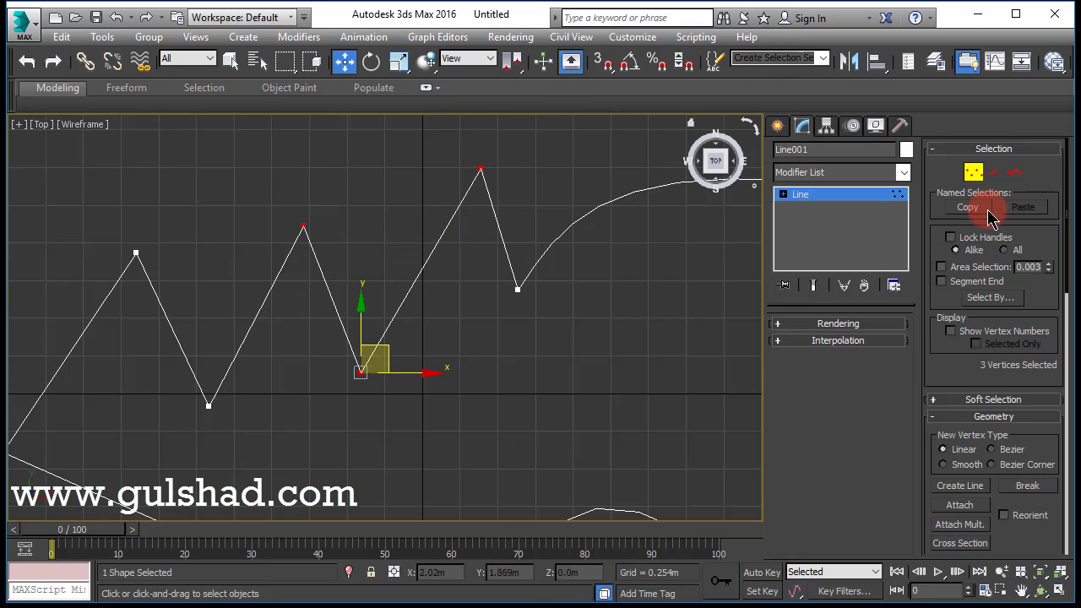
pyautogui.click(1011, 172)
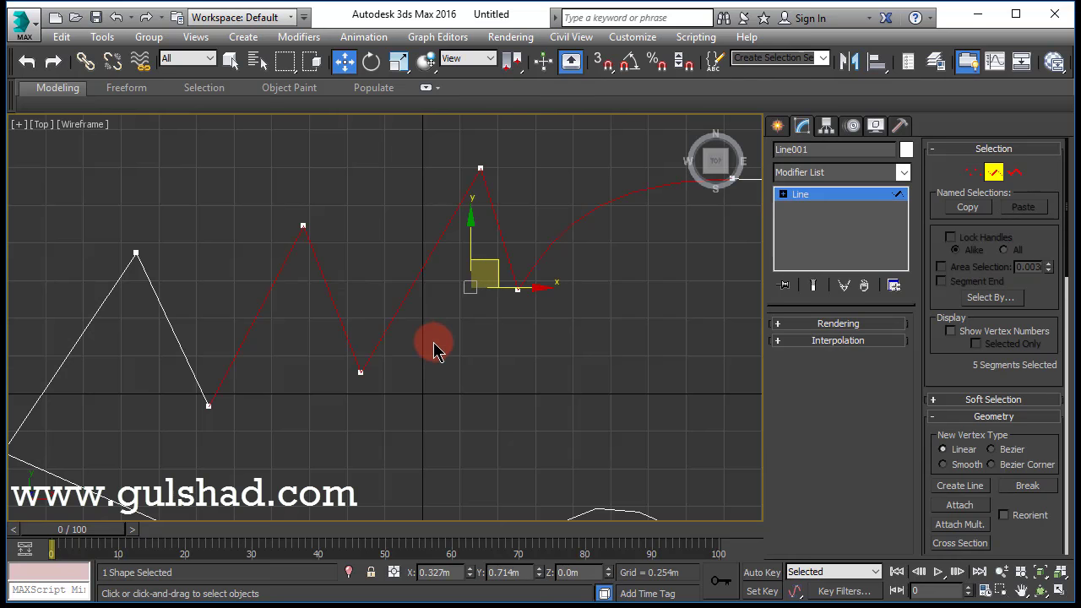
pyautogui.click(507, 346)
pyautogui.moveTo(506, 346); pyautogui.dragTo(237, 306)
pyautogui.moveTo(616, 278); pyautogui.dragTo(403, 254)
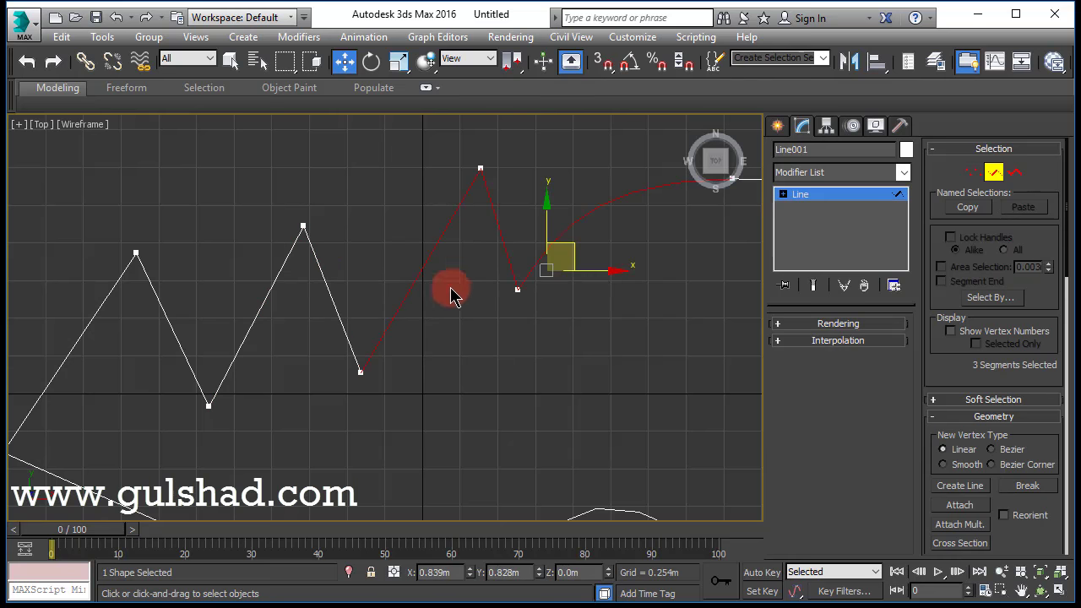
pyautogui.hotkey('ctrl', 'z')
pyautogui.click(559, 405)
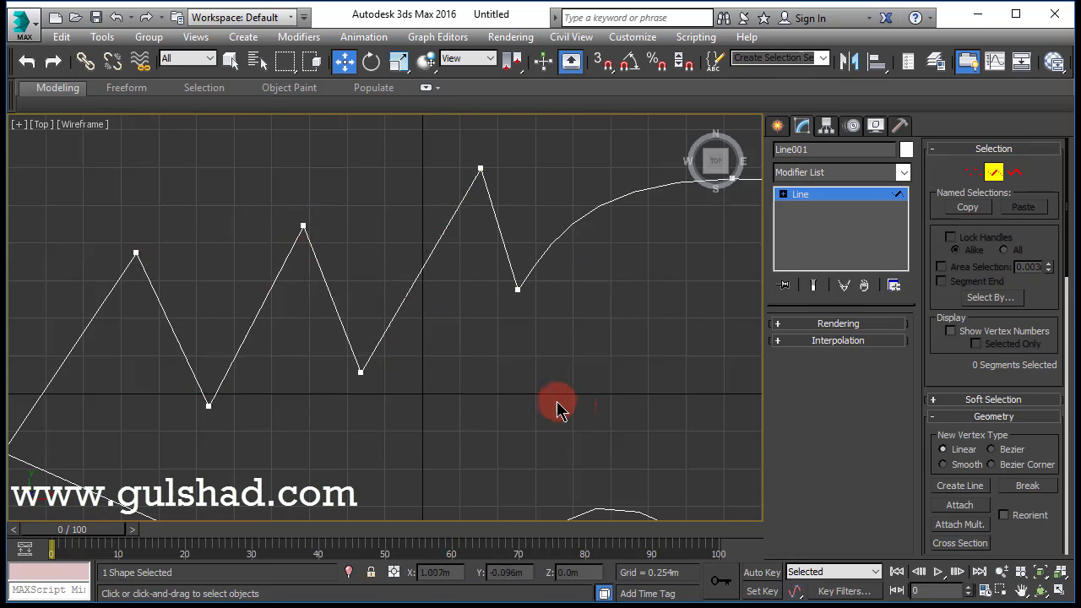
# Enter the Spline sub-object level, select the whole closed outline by its arch, and deselect it.
pyautogui.scroll(-4, 360, 301)
pyautogui.scroll(2, 405, 309)
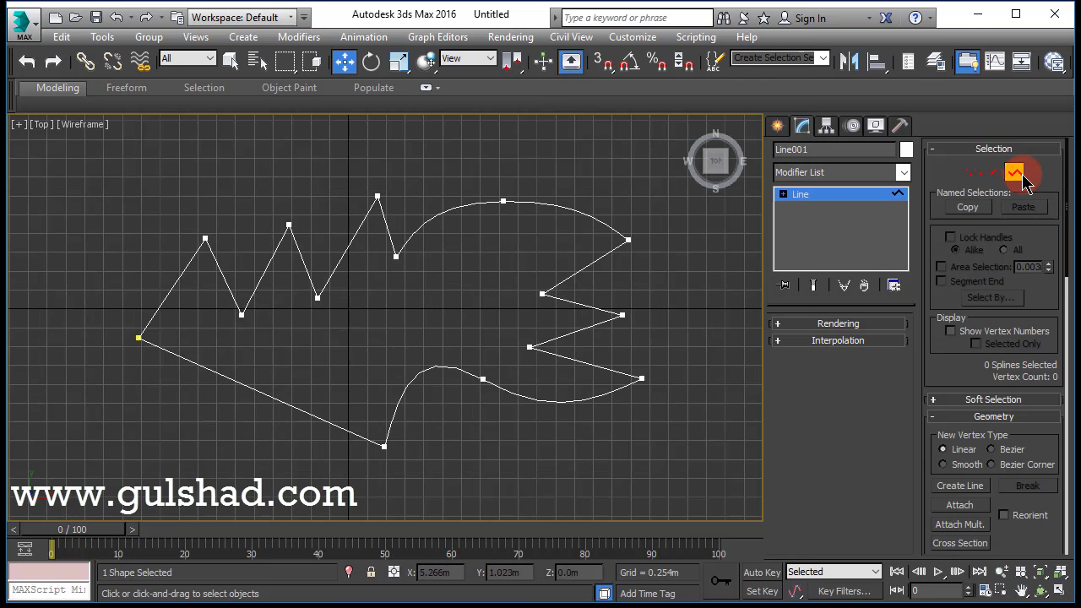
pyautogui.click(543, 218)
pyautogui.click(545, 206)
pyautogui.click(524, 242)
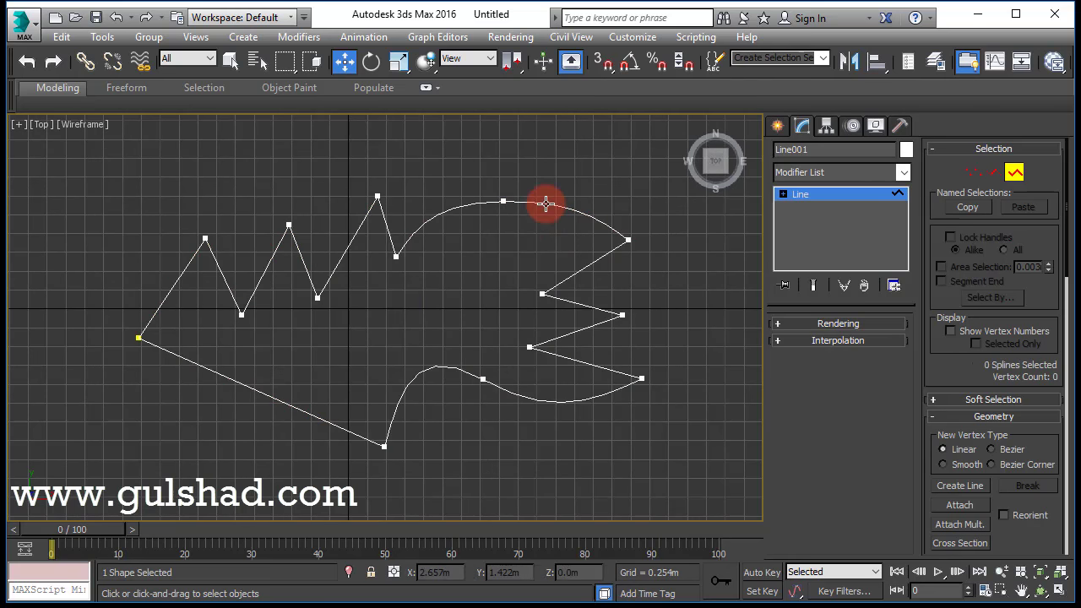
pyautogui.click(548, 202)
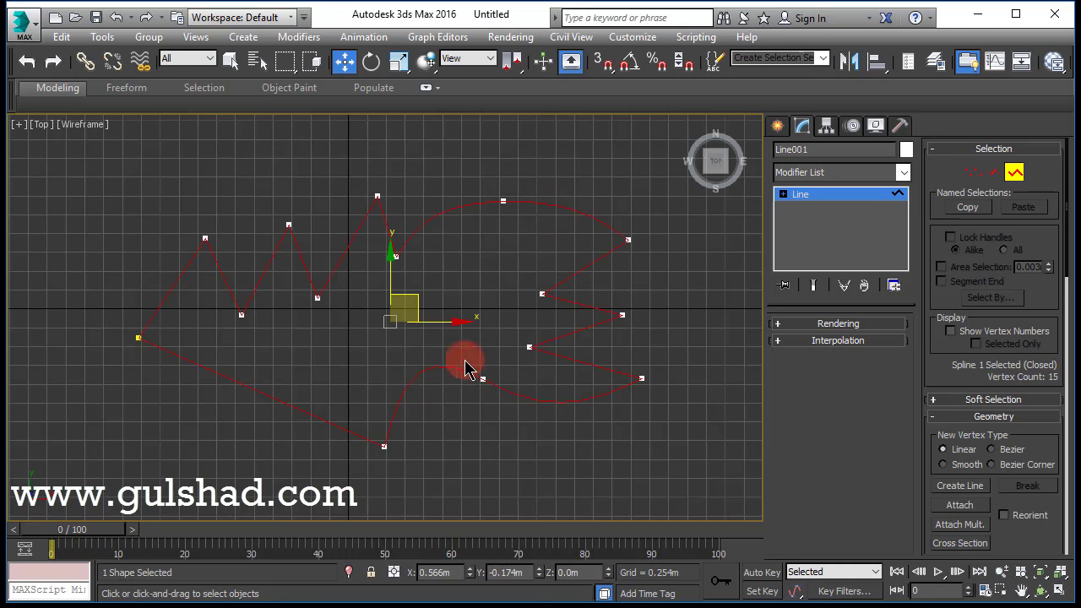
pyautogui.click(506, 245)
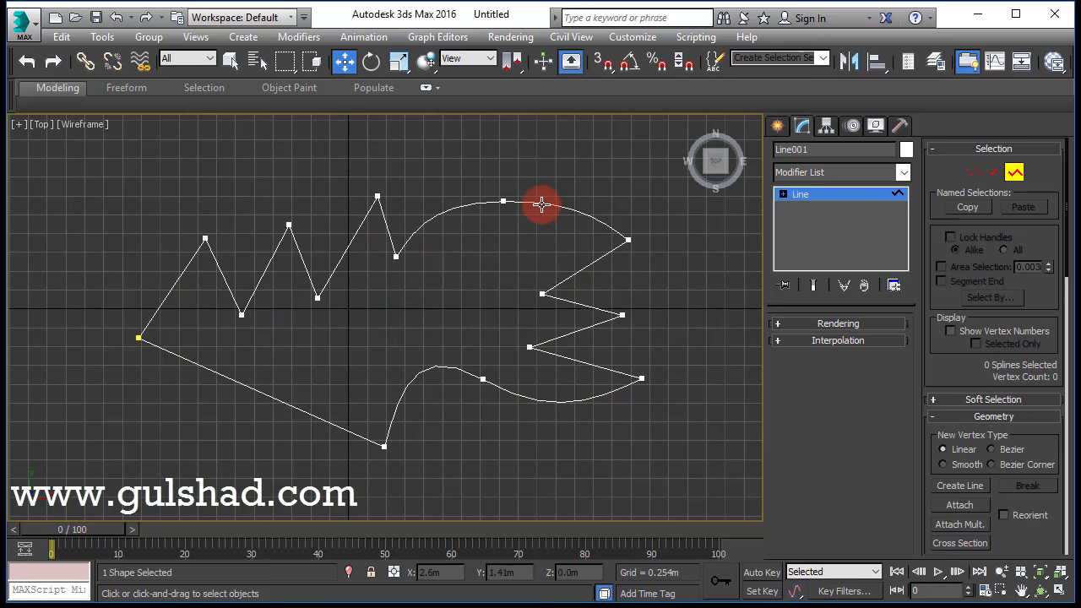
# Select and clear the entire outline a few more times, and switch to Vertex level and back to Spline level.
pyautogui.click(538, 203)
pyautogui.click(459, 275)
pyautogui.click(560, 205)
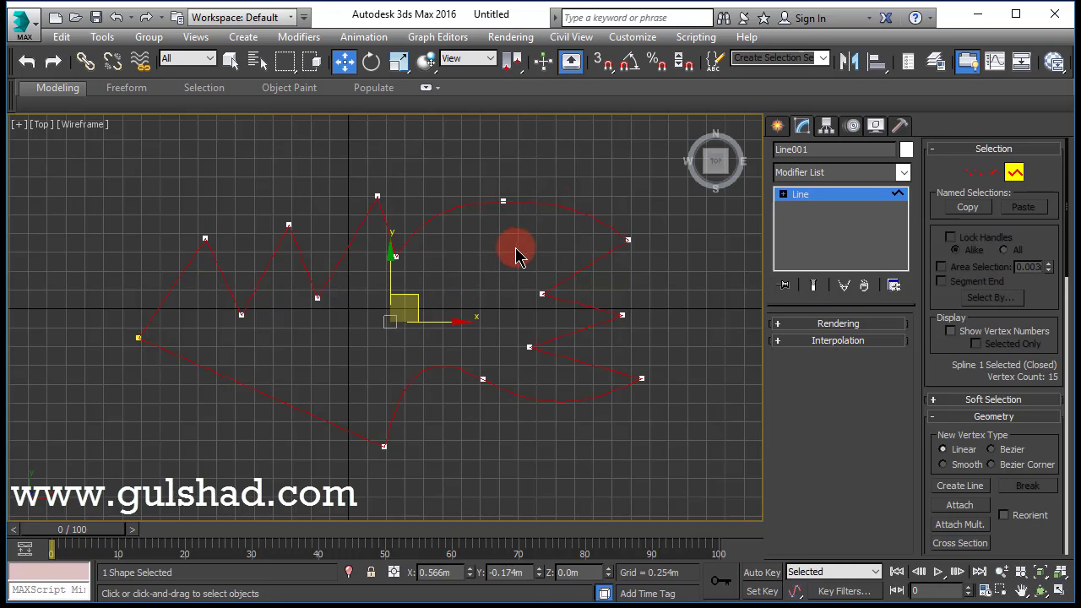
pyautogui.click(515, 251)
pyautogui.click(558, 204)
pyautogui.click(499, 267)
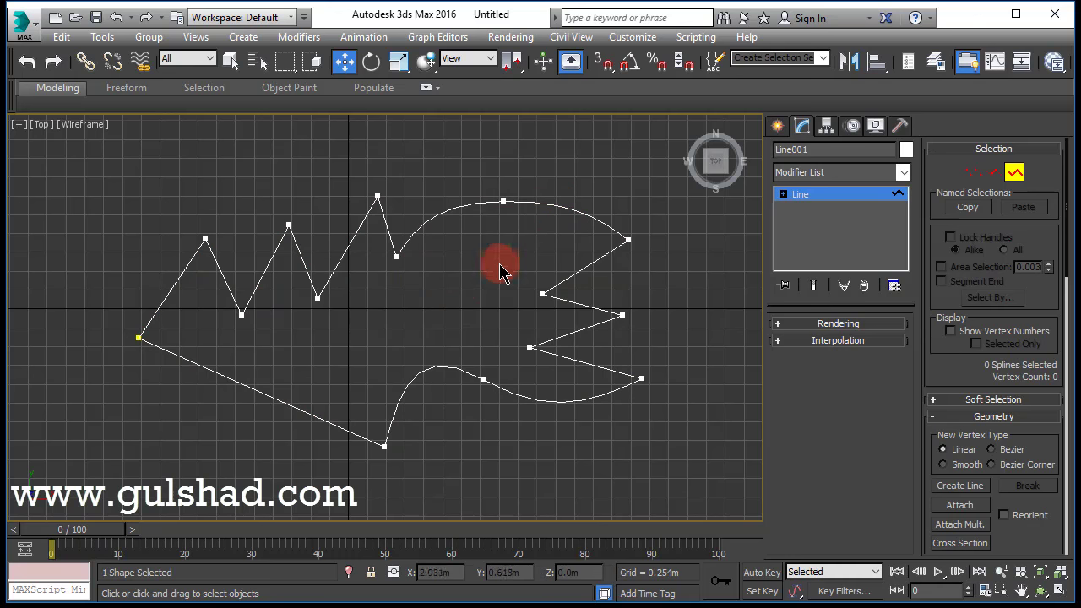
pyautogui.click(974, 173)
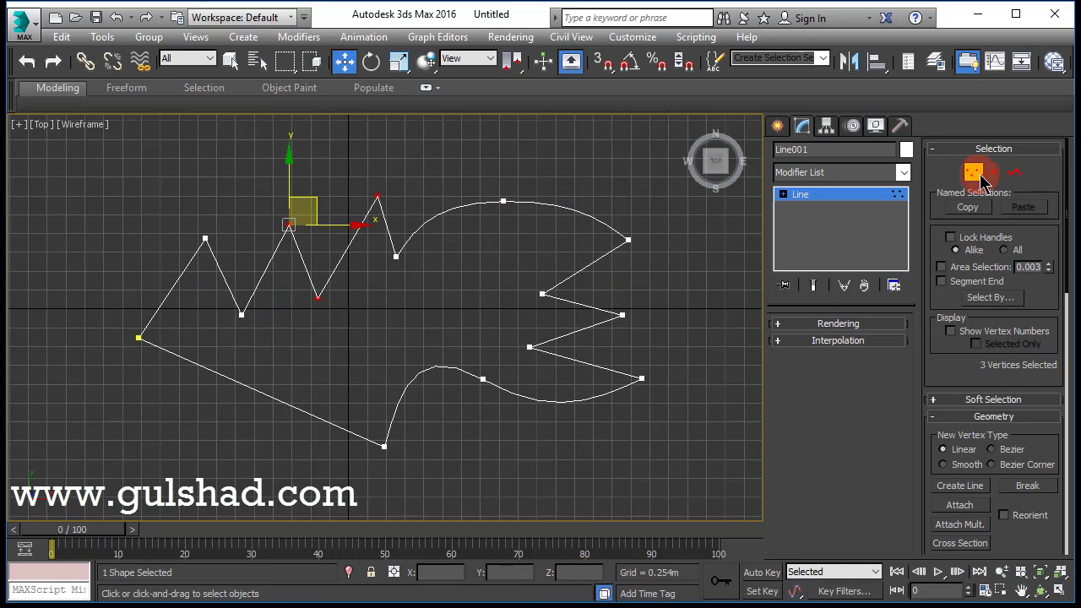
pyautogui.click(1011, 173)
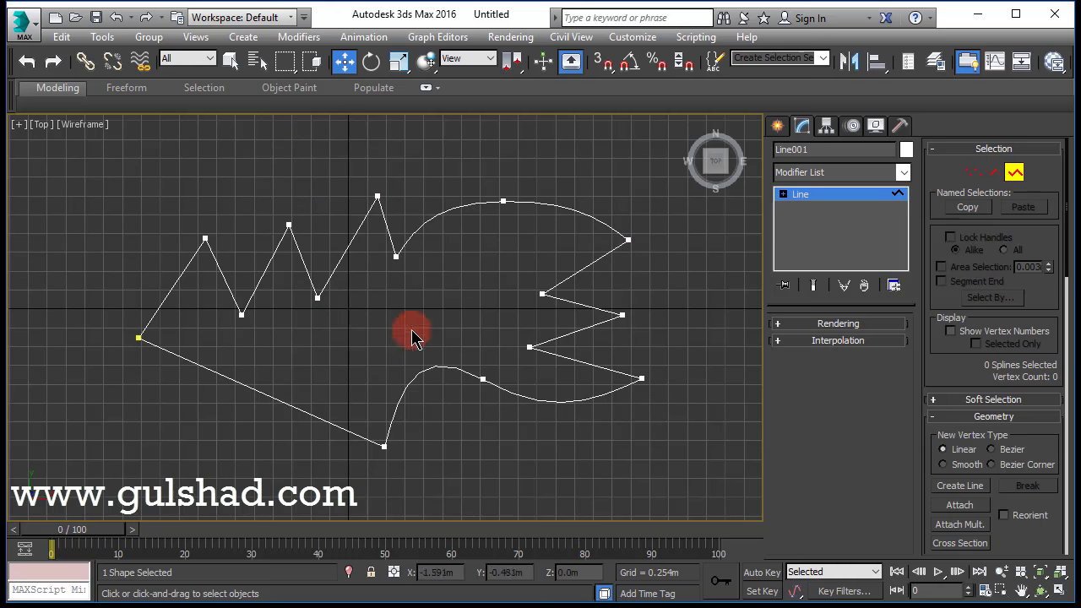
# Start the Line tool with Initial Type set to Smooth and Drag Type set to Bezier.
pyautogui.moveTo(414, 338); pyautogui.dragTo(366, 285, button='middle')
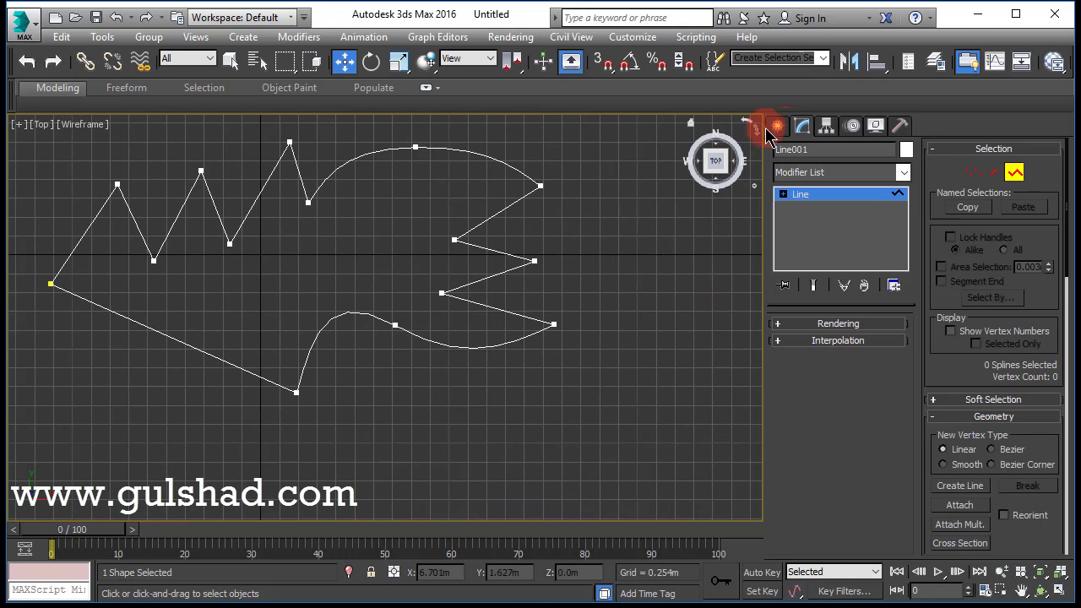
pyautogui.click(777, 126)
pyautogui.click(806, 250)
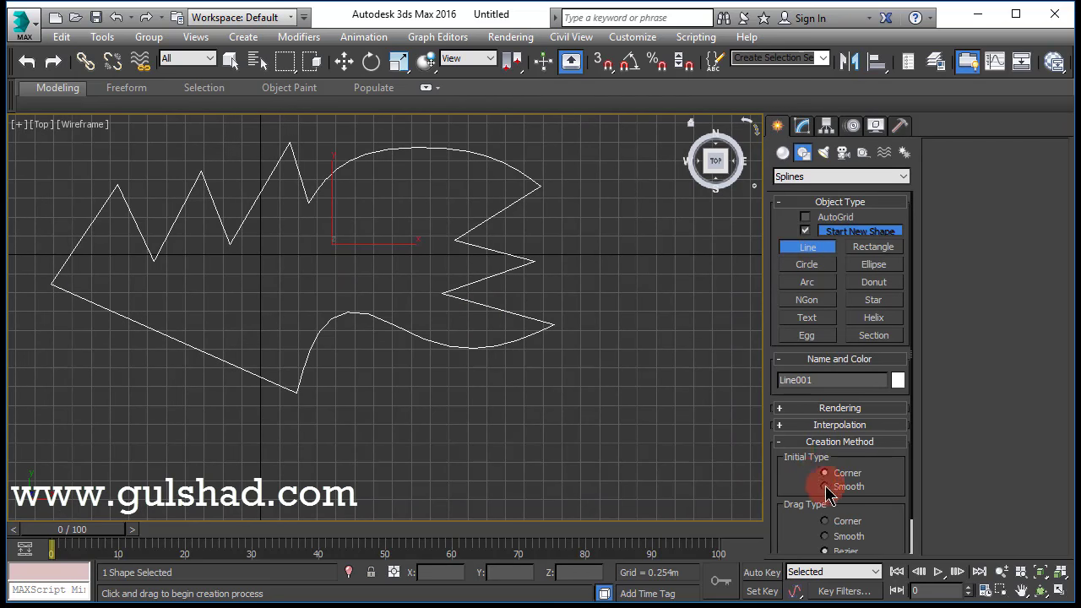
pyautogui.scroll(-2, 814, 477)
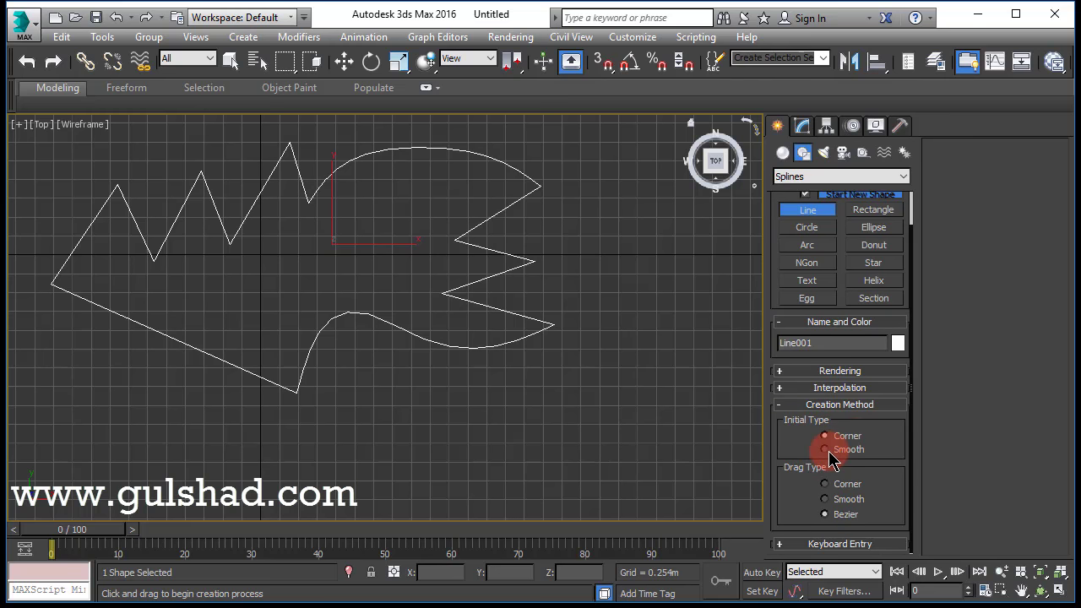
pyautogui.click(826, 515)
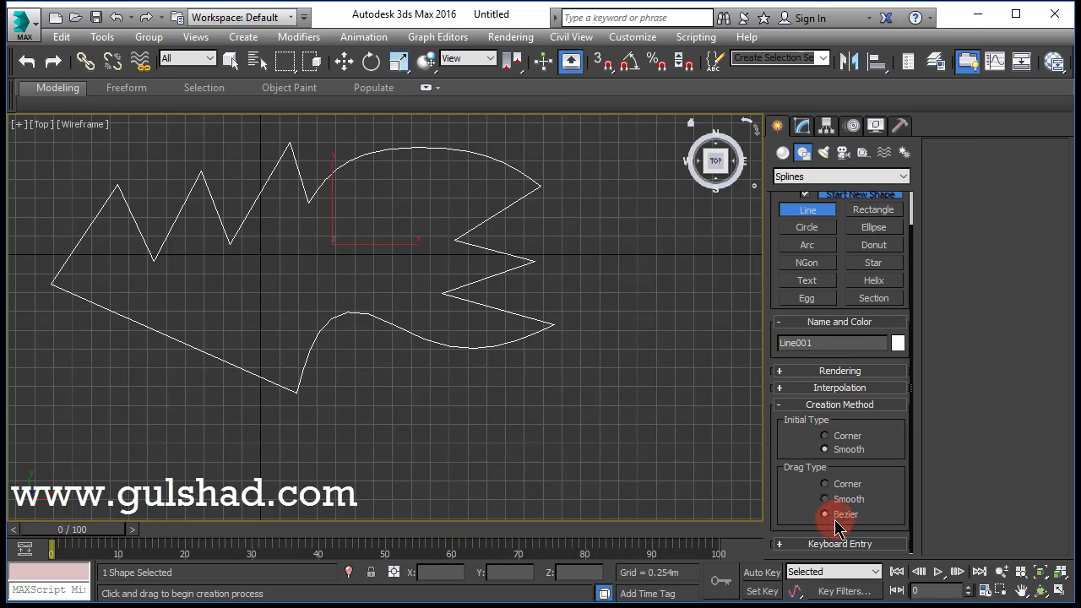
# Draw a wavy curve of eight smooth vertices beside the first shape, running up, across and back down.
pyautogui.scroll(-4, 295, 318)
pyautogui.scroll(3, 449, 326)
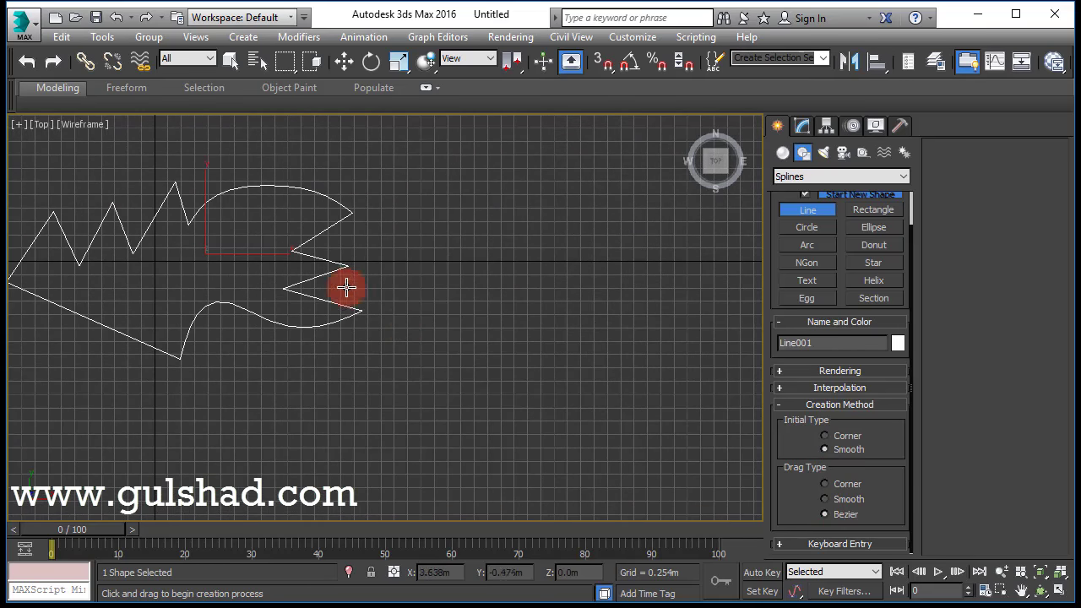
pyautogui.click(432, 322)
pyautogui.click(468, 229)
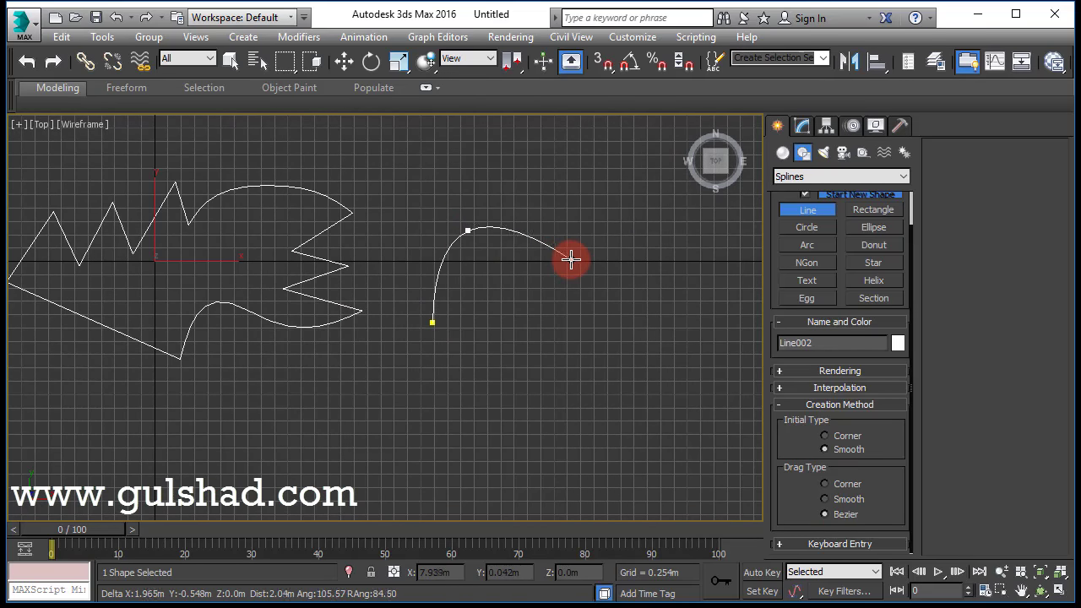
pyautogui.click(571, 260)
pyautogui.click(604, 197)
pyautogui.click(669, 202)
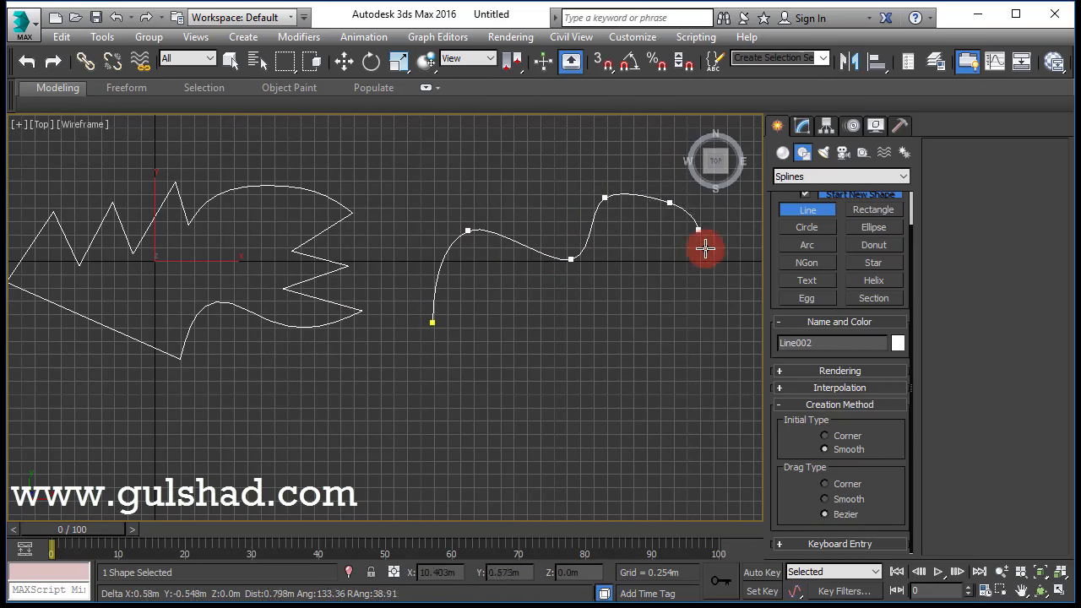
pyautogui.click(682, 306)
pyautogui.click(617, 332)
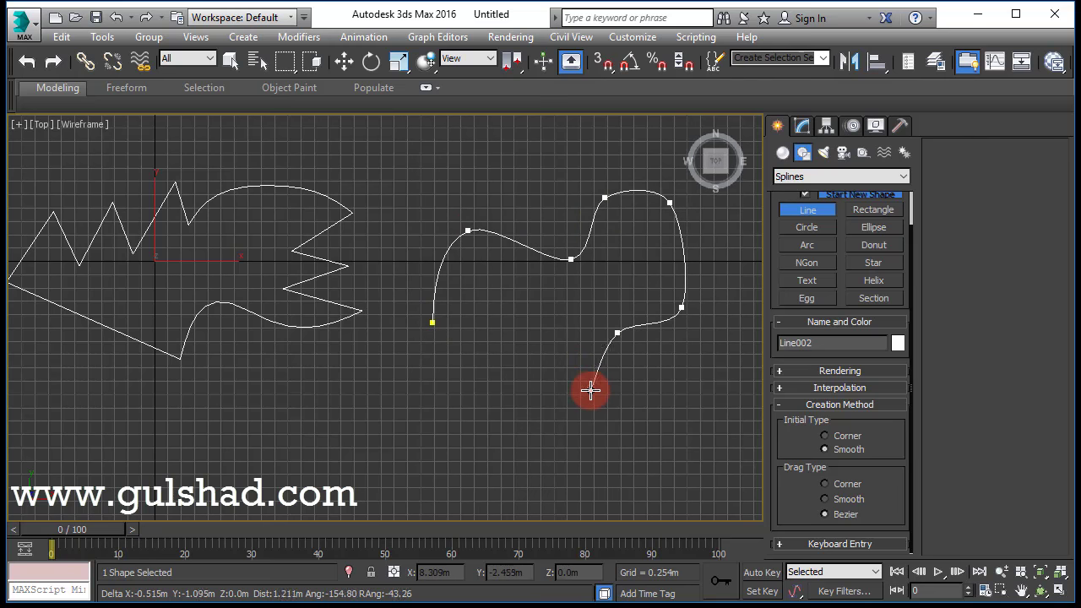
pyautogui.click(589, 390)
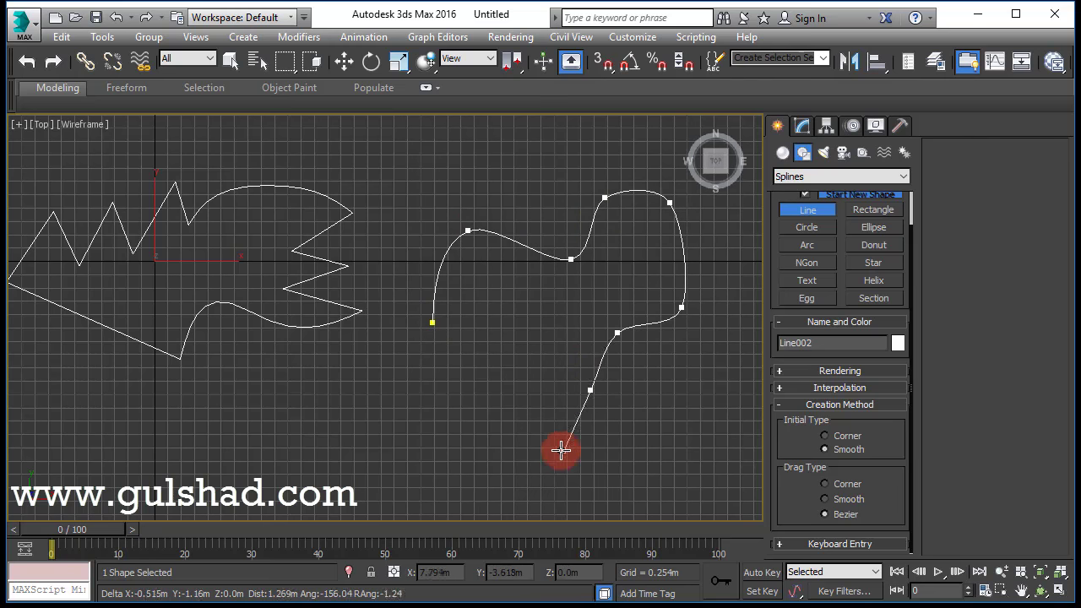
# Add two Bezier vertices and one smooth vertex along the curve's lower side, and close the spline at its starting point.
pyautogui.click(825, 515)
pyautogui.moveTo(502, 427); pyautogui.dragTo(424, 398)
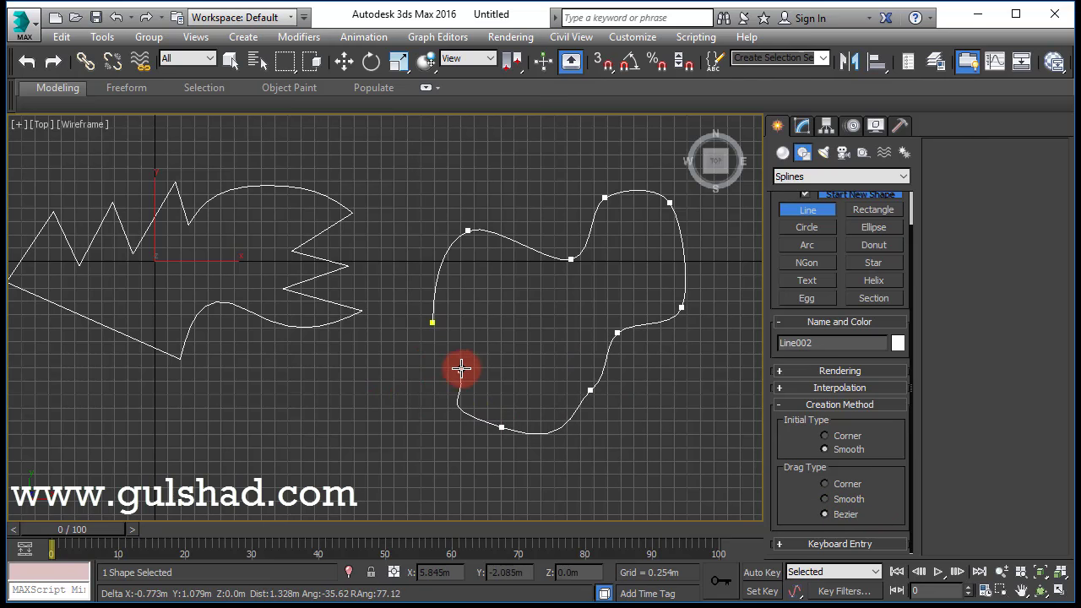
pyautogui.moveTo(463, 364); pyautogui.dragTo(488, 358)
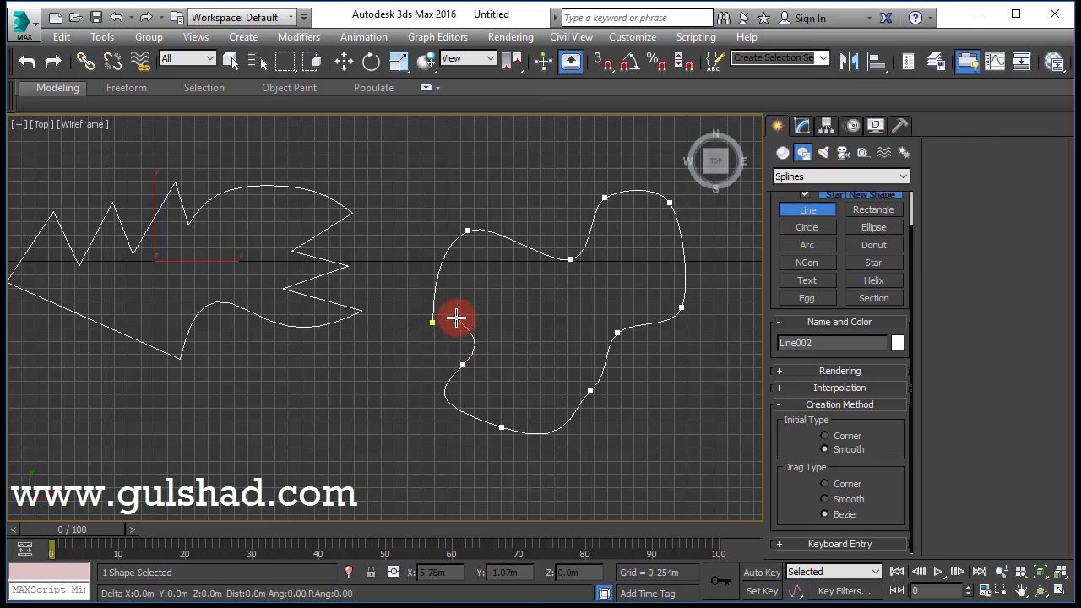
pyautogui.click(456, 318)
pyautogui.click(431, 321)
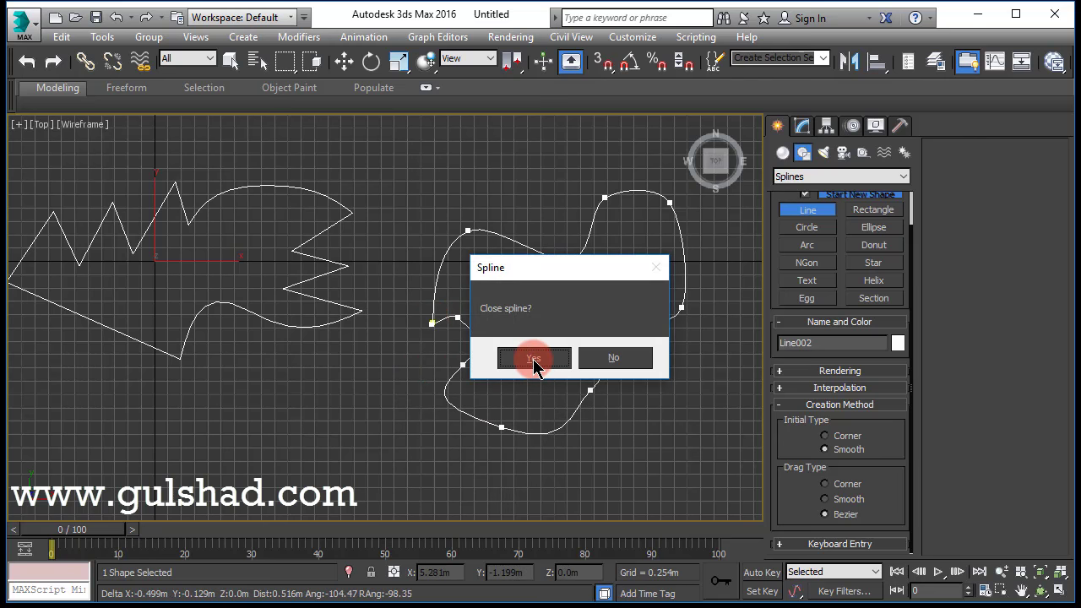
pyautogui.click(533, 358)
# Set both the Initial Type and the Drag Type of the Line tool to Corner.
pyautogui.click(847, 502)
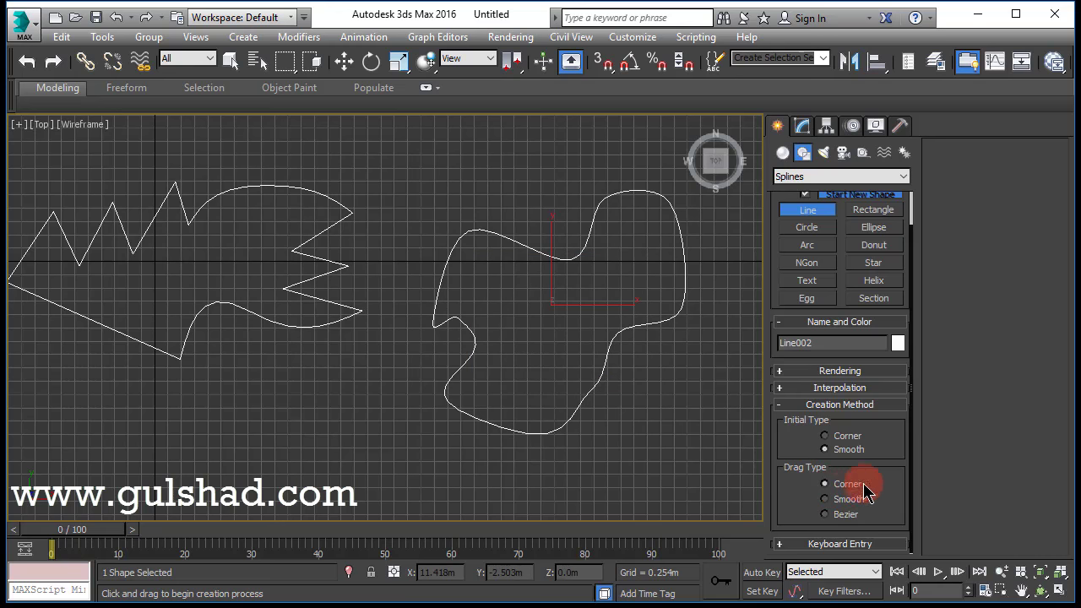
pyautogui.click(830, 438)
pyautogui.scroll(-5, 379, 347)
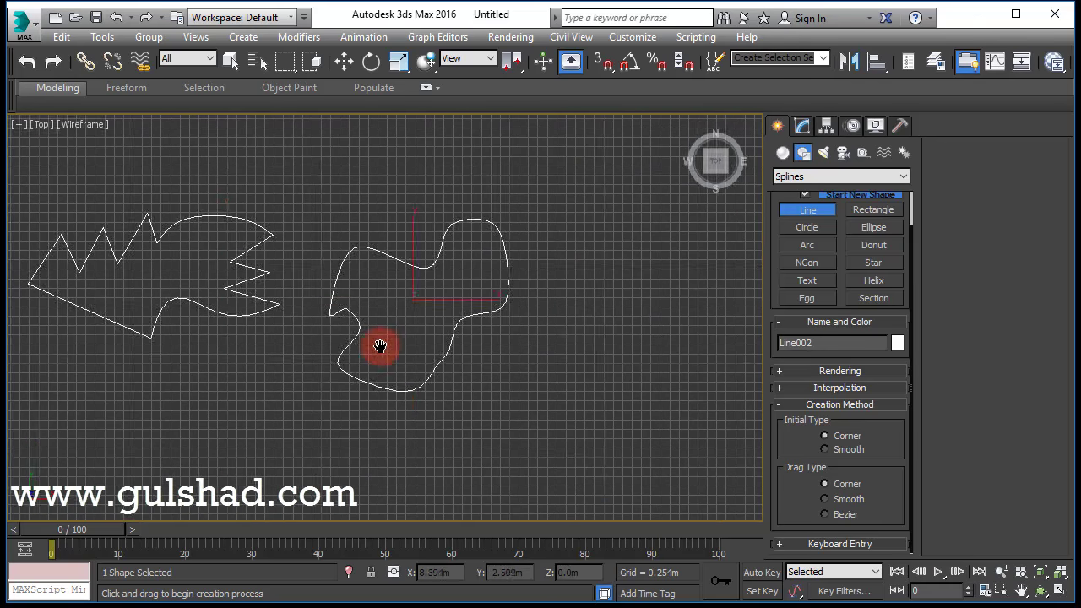
pyautogui.scroll(3, 394, 374)
# Draw a zigzag of six corner vertices beside the wavy shape, rising and running across the view.
pyautogui.click(395, 374)
pyautogui.click(464, 266)
pyautogui.click(512, 310)
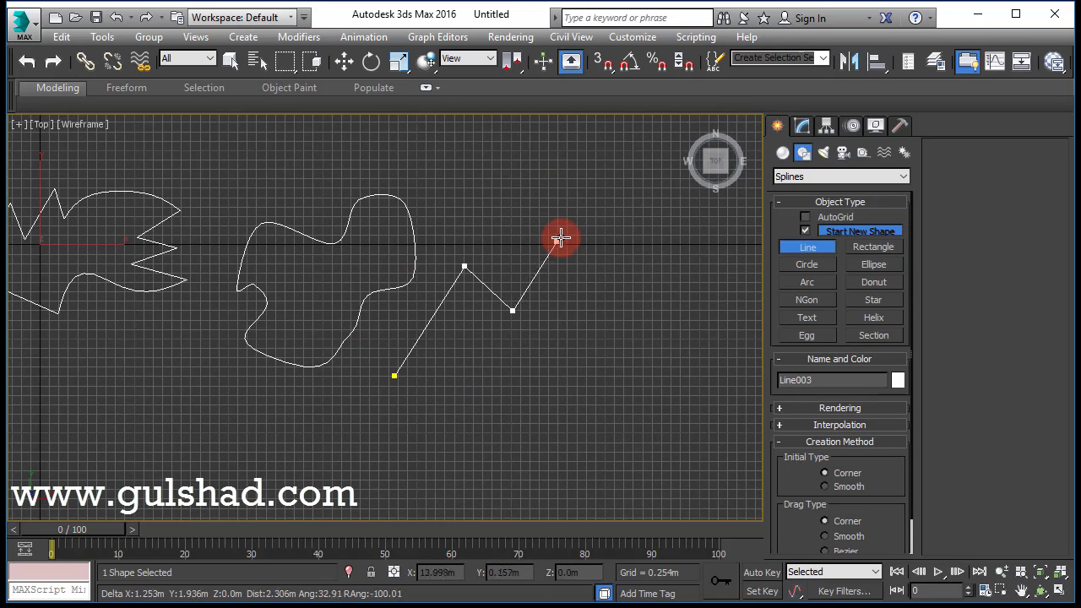
pyautogui.click(560, 239)
pyautogui.click(589, 296)
pyautogui.click(624, 237)
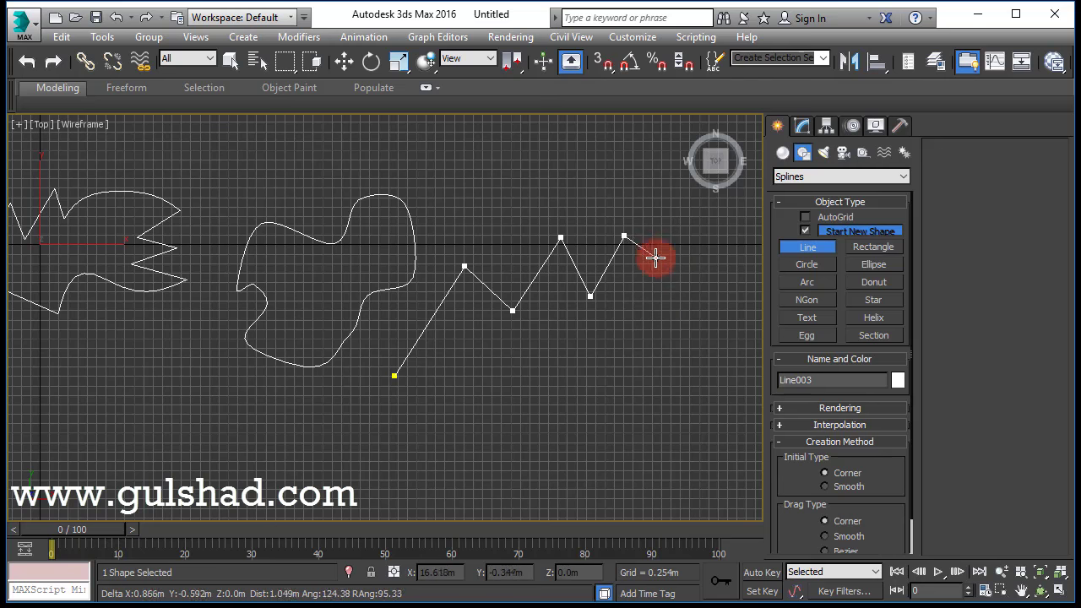
pyautogui.click(656, 257)
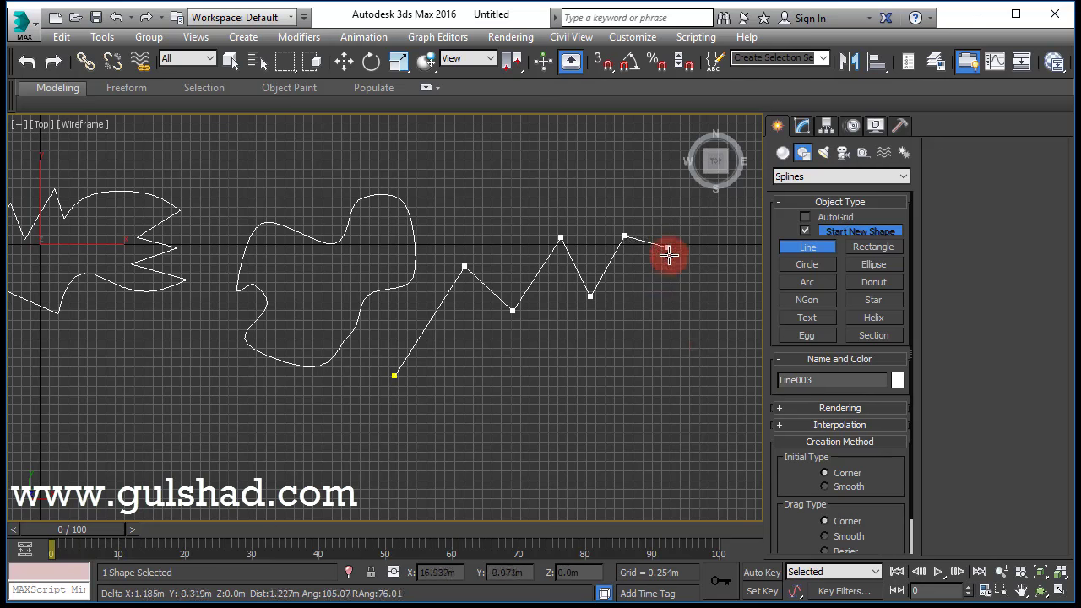
# Continue the zigzag with seven corner vertices down and back along the underside, and close the spline at its starting point.
pyautogui.click(592, 391)
pyautogui.click(675, 326)
pyautogui.click(716, 437)
pyautogui.click(533, 465)
pyautogui.click(505, 397)
pyautogui.click(407, 466)
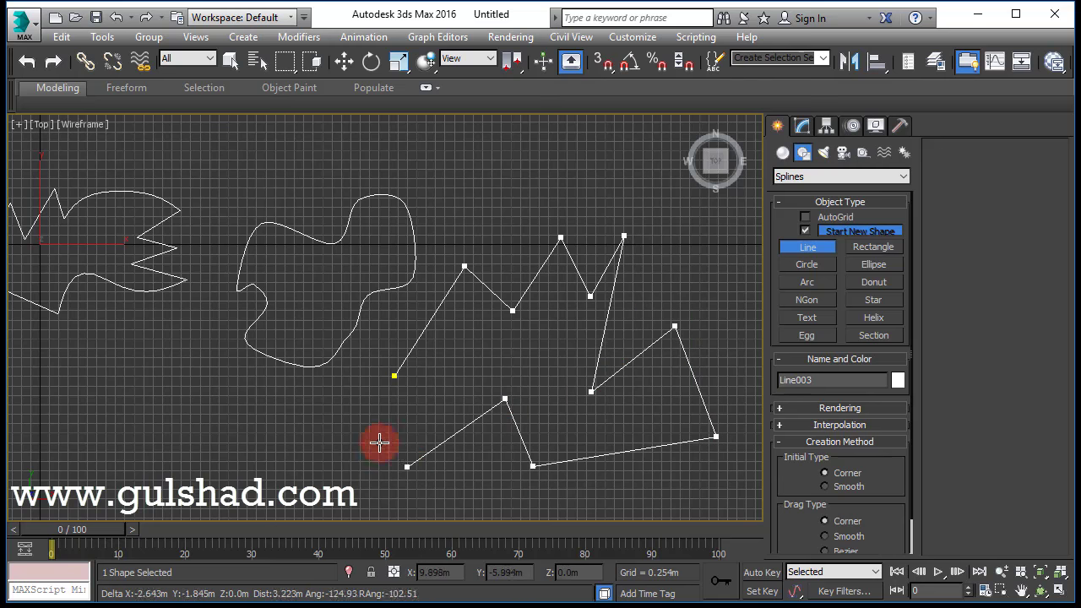
pyautogui.click(297, 425)
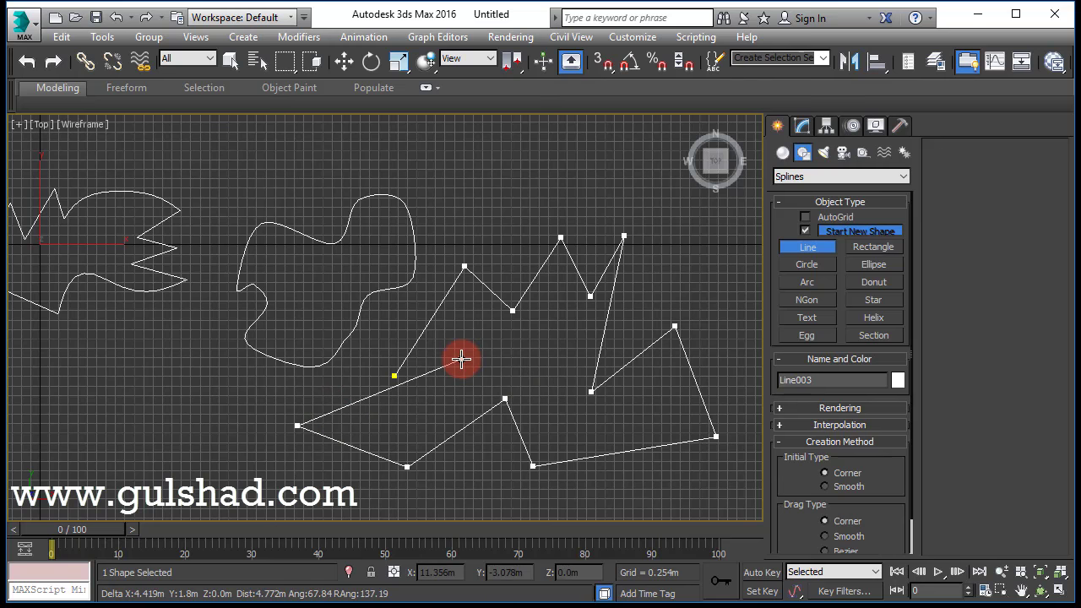
pyautogui.click(396, 376)
pyautogui.click(535, 361)
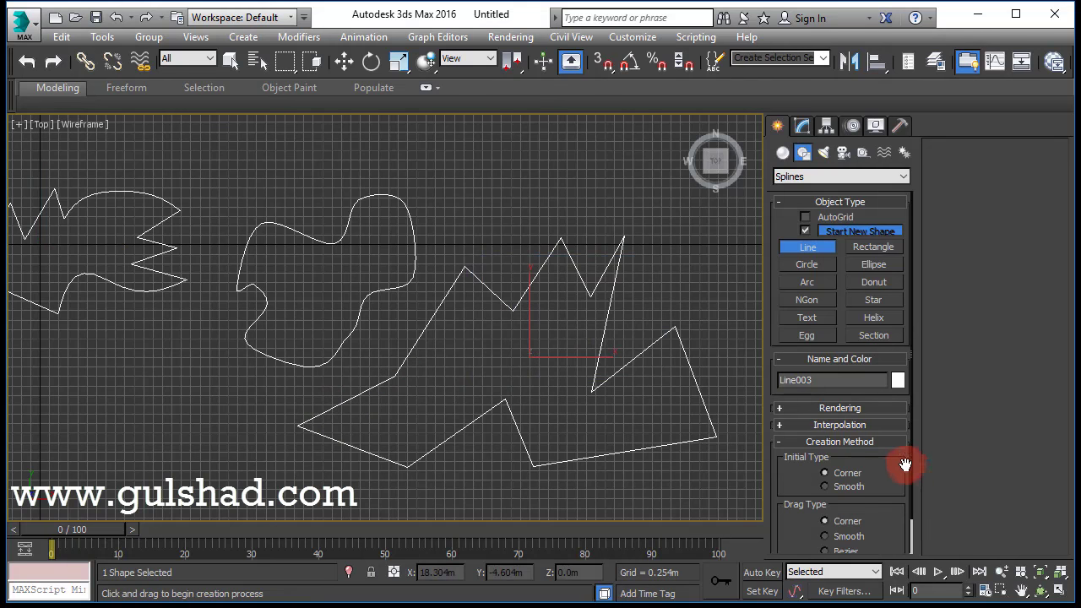
# Change the Line tool's Drag Type to Smooth, keeping Initial Type at Corner.
pyautogui.moveTo(896, 470); pyautogui.dragTo(893, 411)
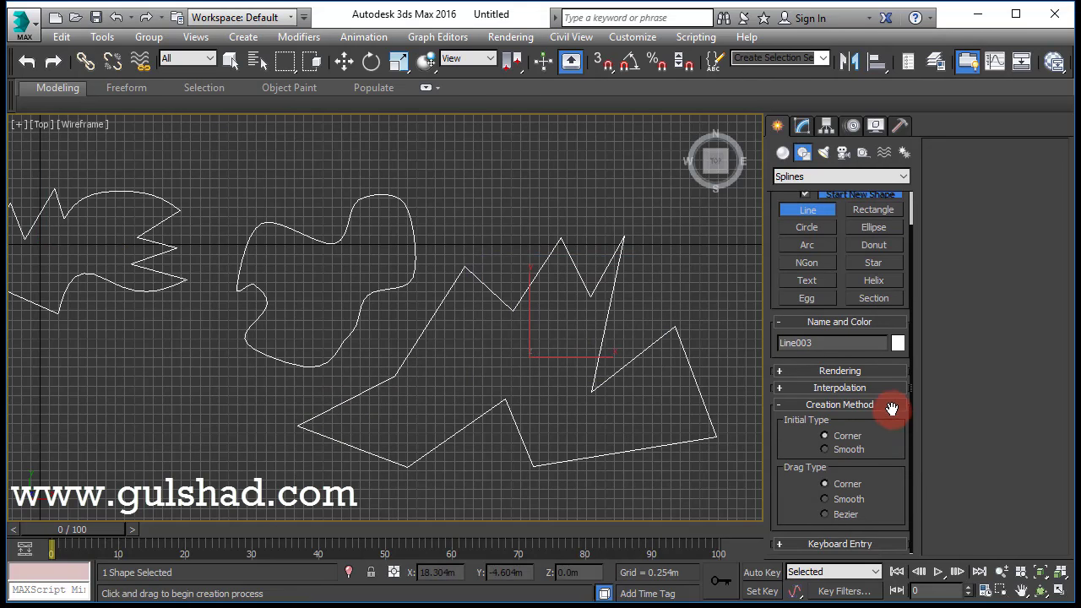
pyautogui.click(825, 499)
pyautogui.scroll(-3, 470, 343)
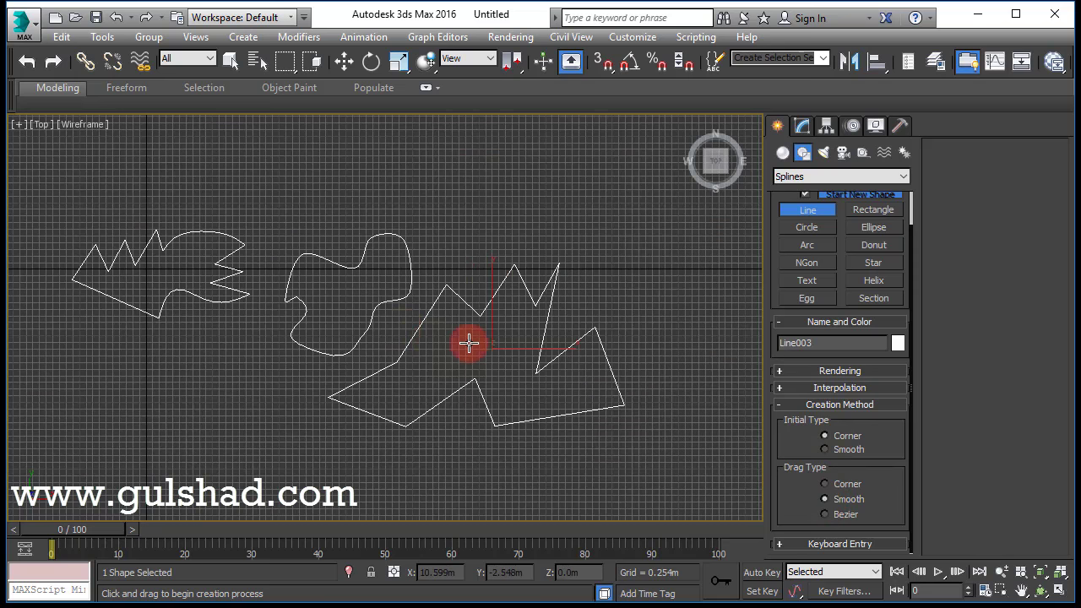
pyautogui.scroll(2, 579, 383)
# Draw a stepped line of six corner vertices above the angular shape, and remove the extra vertex placed below its end.
pyautogui.click(457, 214)
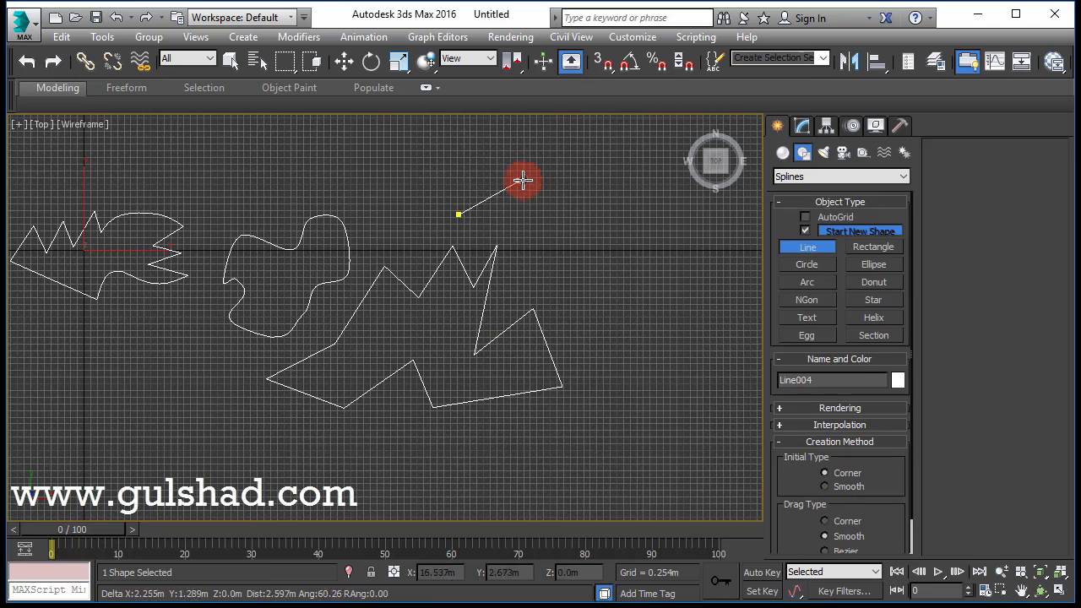
pyautogui.click(558, 166)
pyautogui.click(560, 210)
pyautogui.click(604, 189)
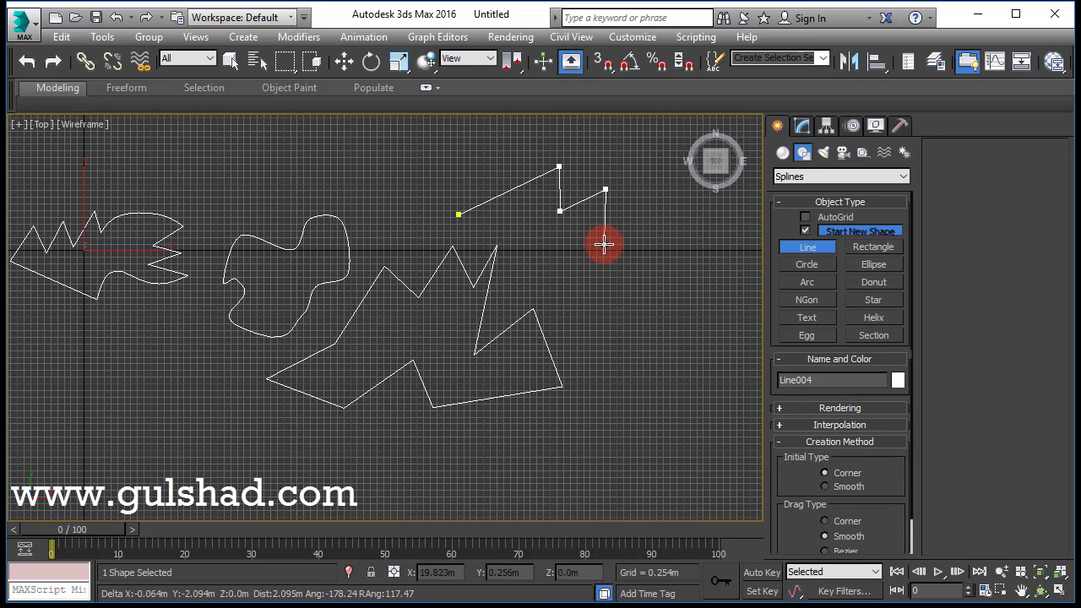
pyautogui.click(604, 244)
pyautogui.click(656, 229)
pyautogui.click(648, 355)
pyautogui.rightClick(648, 355)
pyautogui.press('BackSpace')
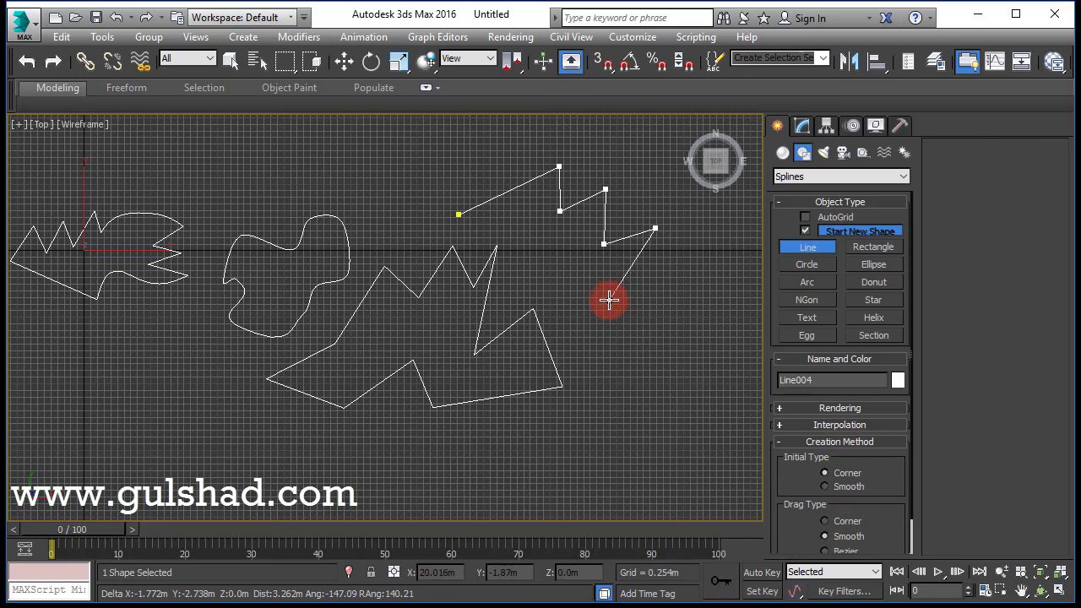
# Add one smooth vertex and five corner vertices down and back up, and close the spline at its starting point.
pyautogui.moveTo(625, 350); pyautogui.dragTo(661, 386)
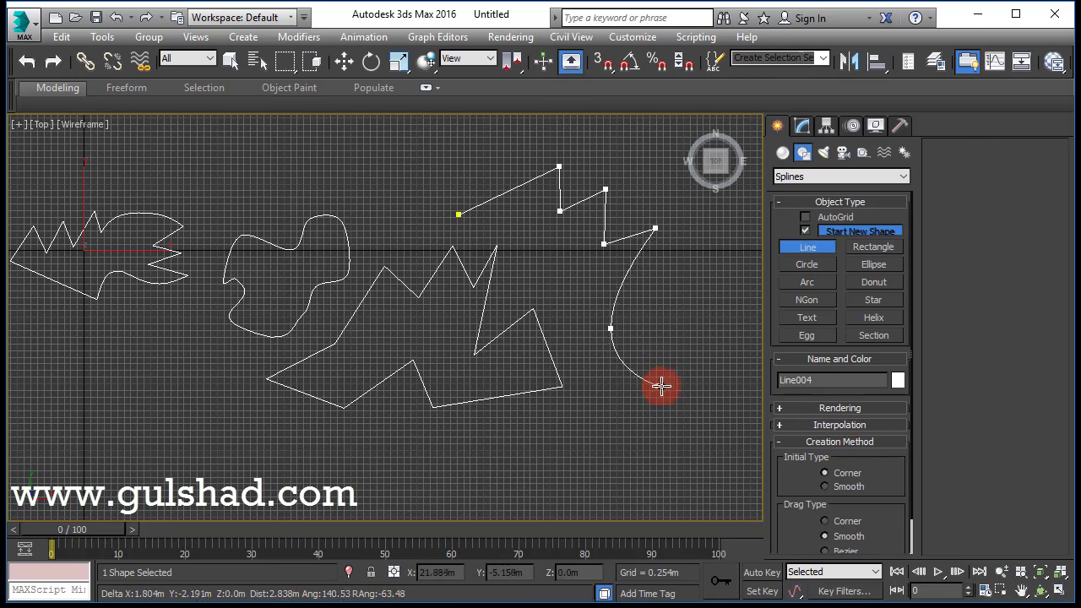
pyautogui.click(704, 363)
pyautogui.click(633, 435)
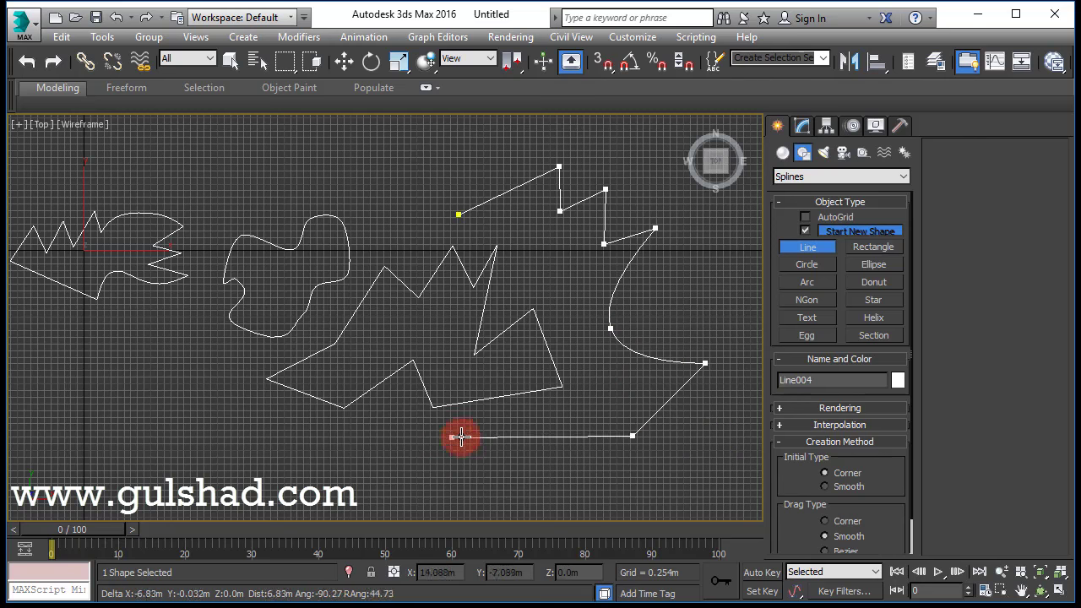
pyautogui.click(565, 428)
pyautogui.click(583, 344)
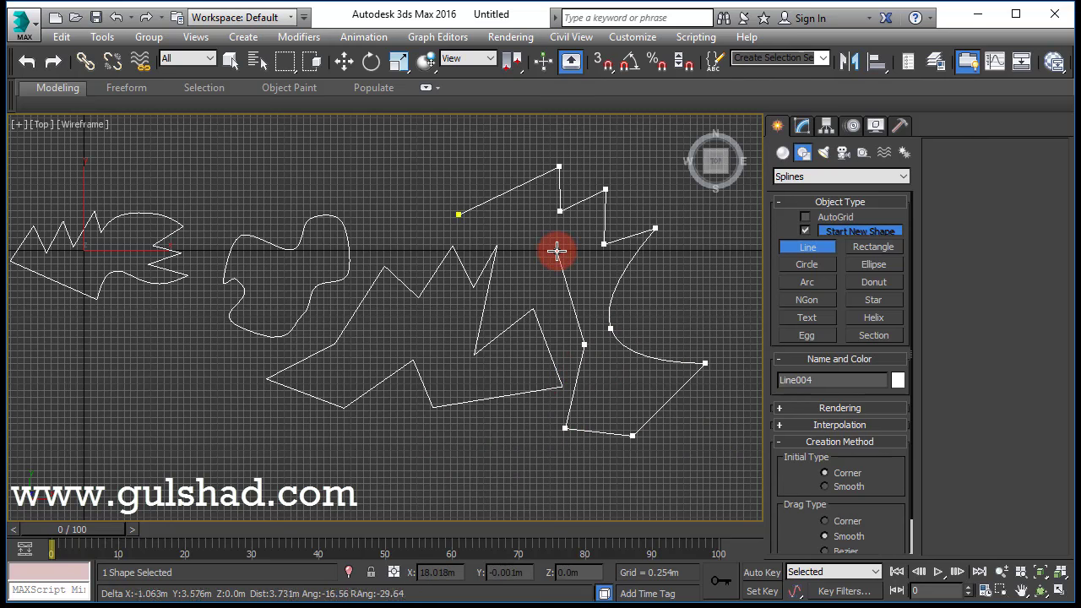
pyautogui.click(556, 251)
pyautogui.click(460, 214)
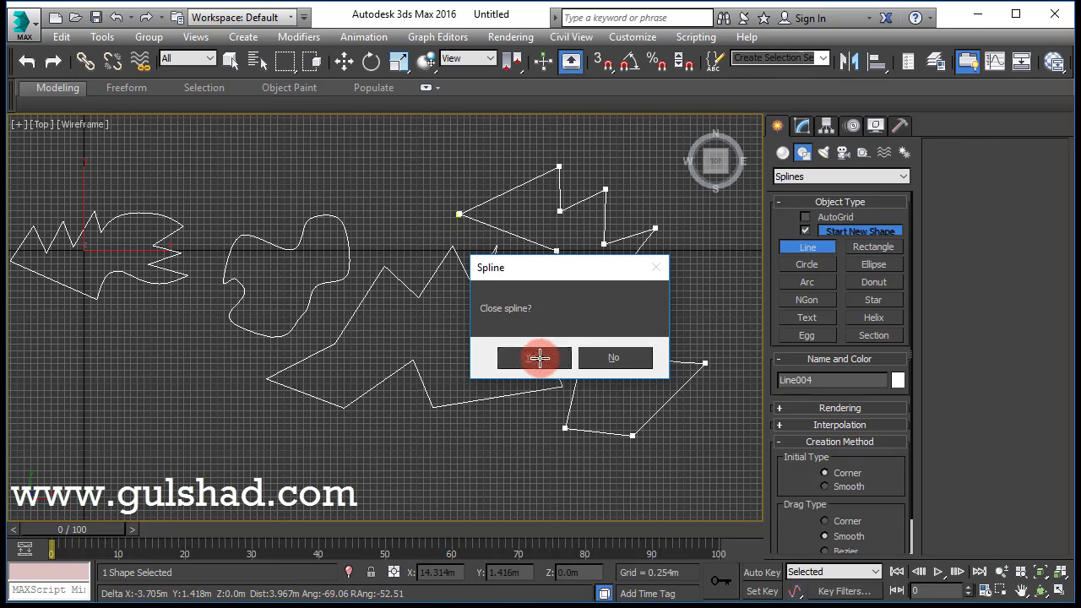
pyautogui.click(538, 358)
# Select all four drawn splines with the Move tool and delete them.
pyautogui.scroll(-3, 446, 333)
pyautogui.scroll(4, 564, 299)
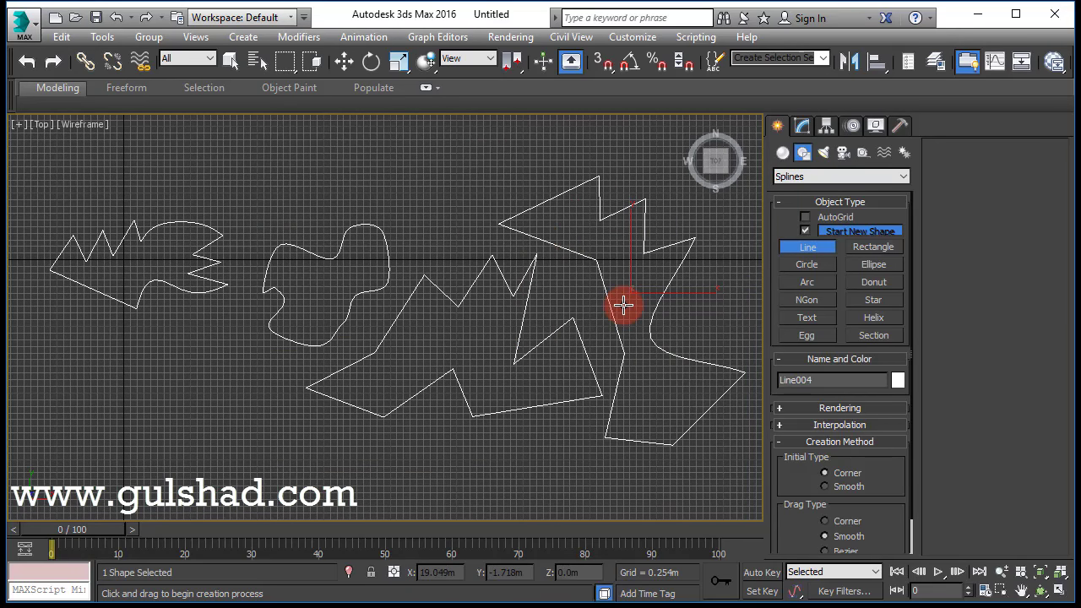
pyautogui.moveTo(384, 282); pyautogui.dragTo(374, 288, button='middle')
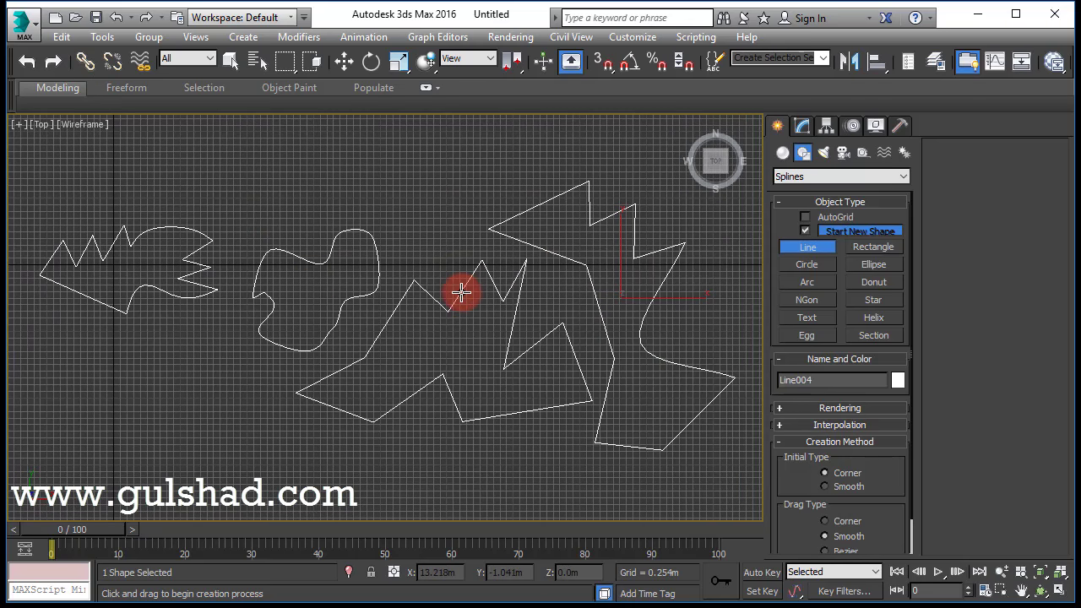
pyautogui.press('w')
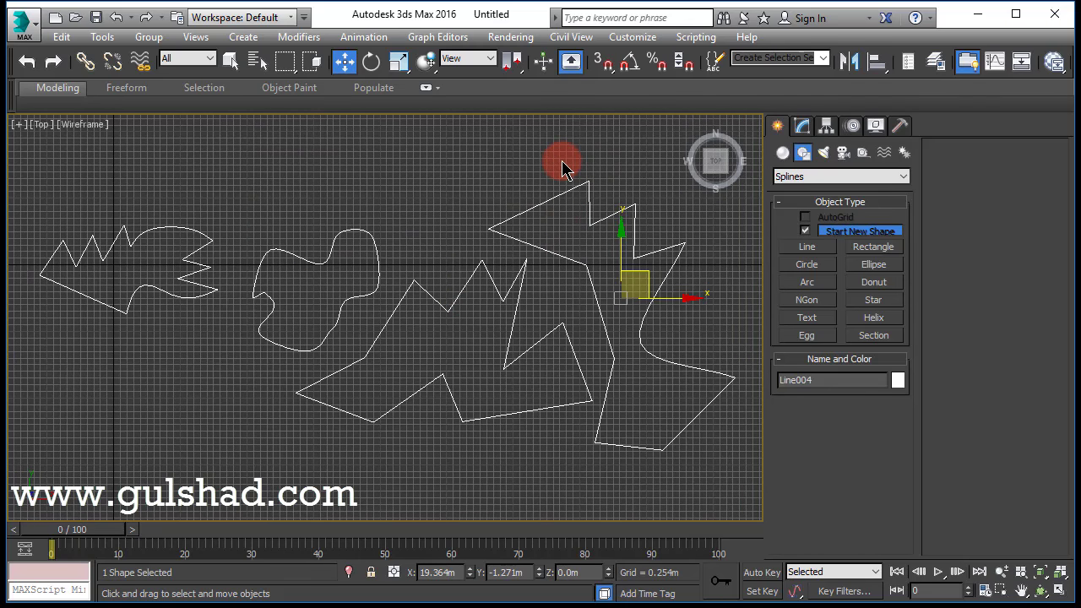
pyautogui.moveTo(647, 172); pyautogui.dragTo(94, 374)
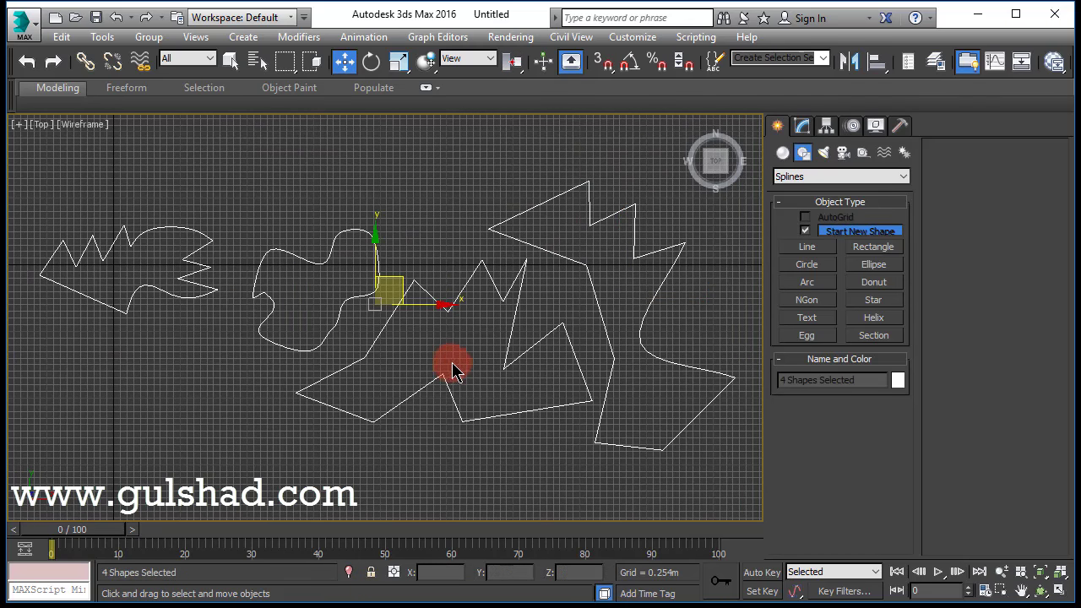
pyautogui.press('Delete')
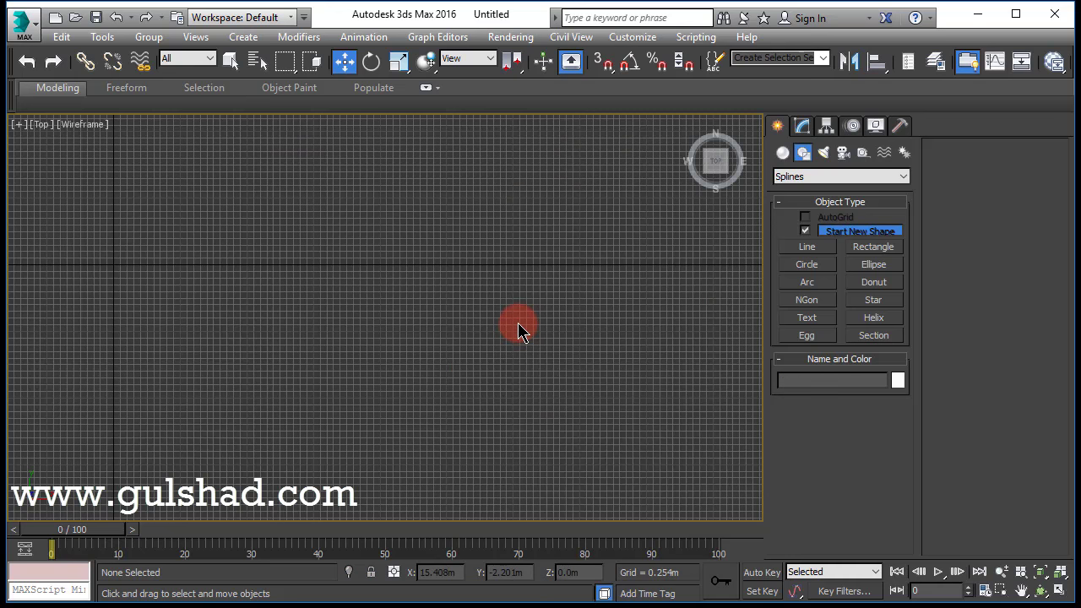
# Start the Line tool and add its first point by keyboard entry at X 0, Y 0, Z 0.
pyautogui.click(811, 248)
pyautogui.moveTo(791, 504); pyautogui.dragTo(790, 437)
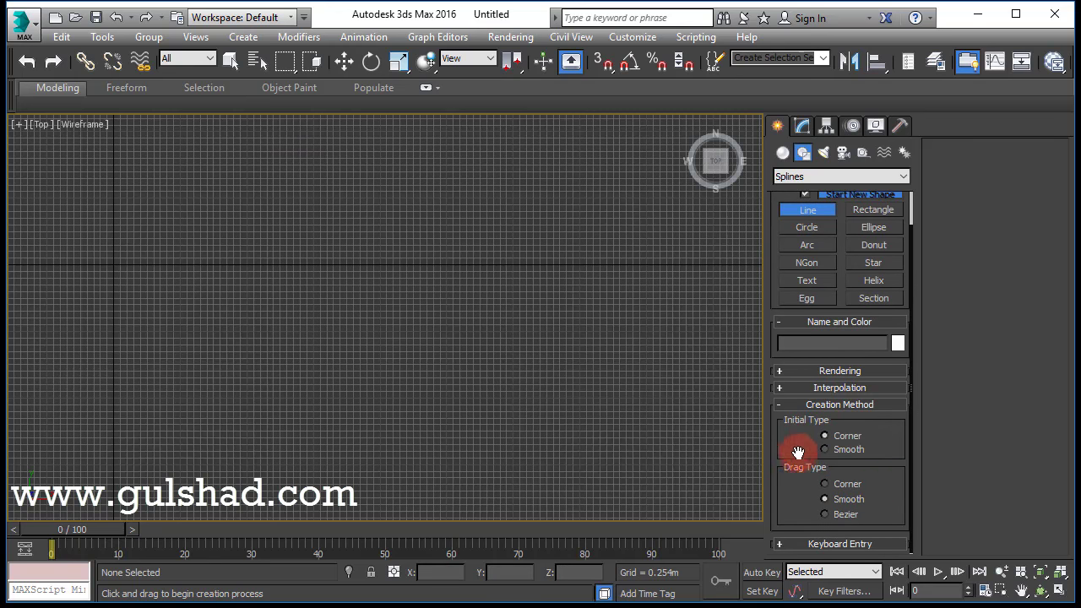
pyautogui.click(780, 547)
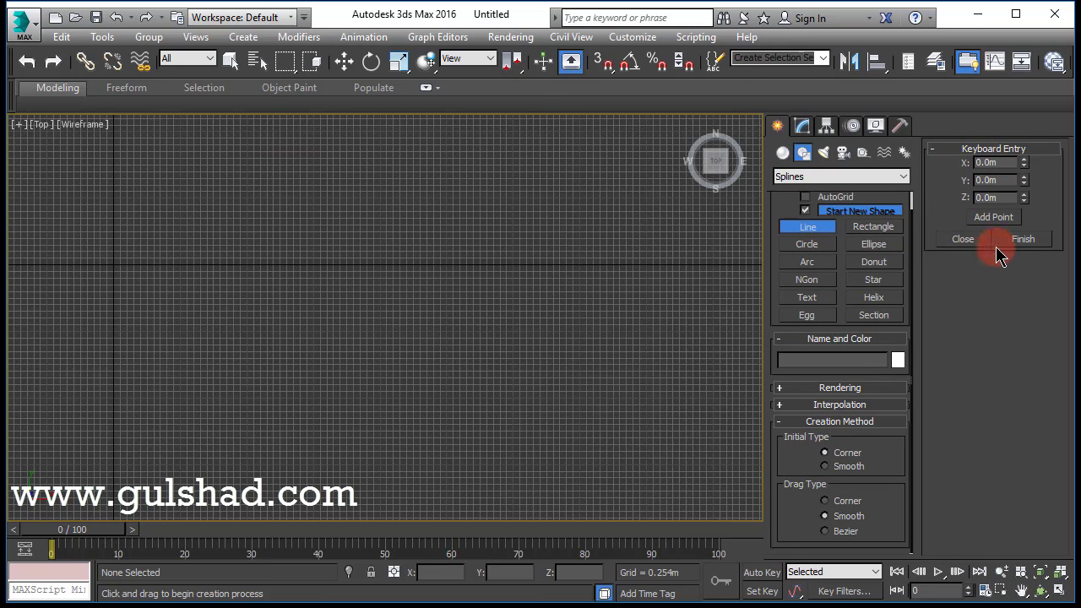
pyautogui.click(992, 163)
pyautogui.click(1001, 180)
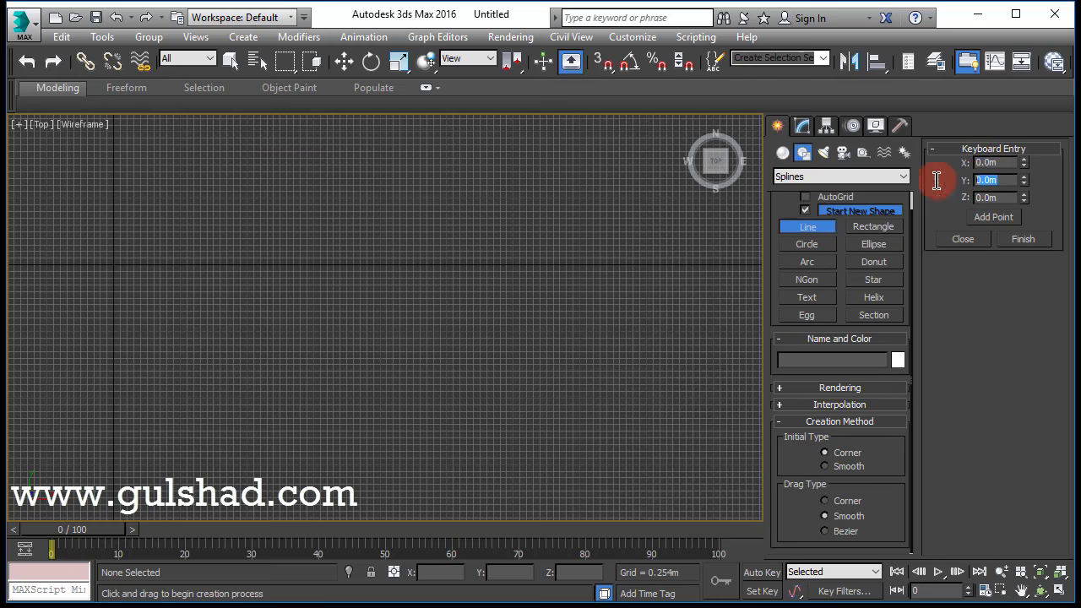
pyautogui.press('Tab')
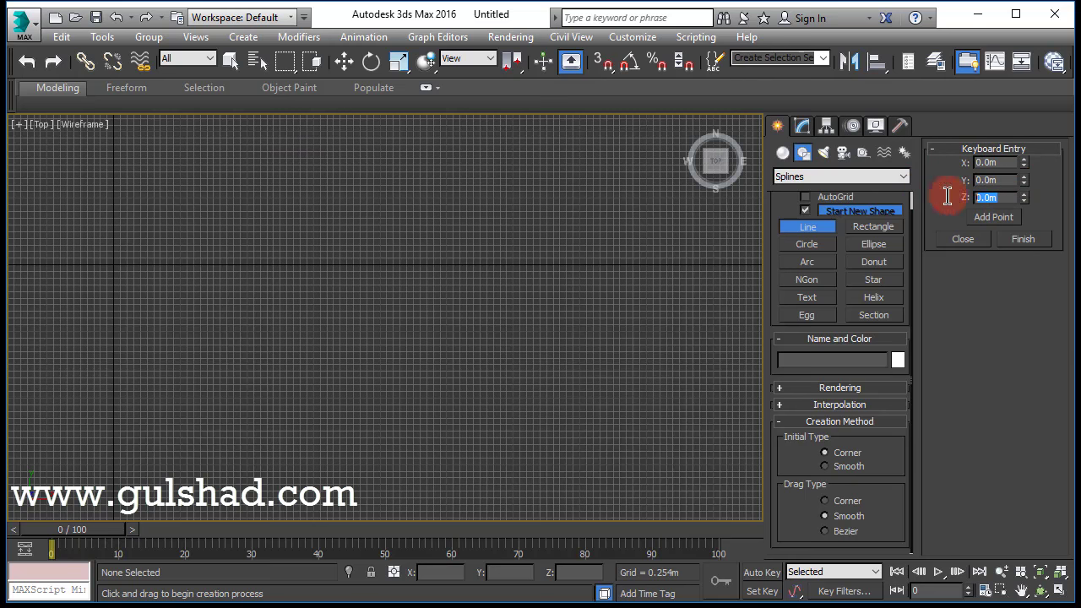
pyautogui.click(998, 217)
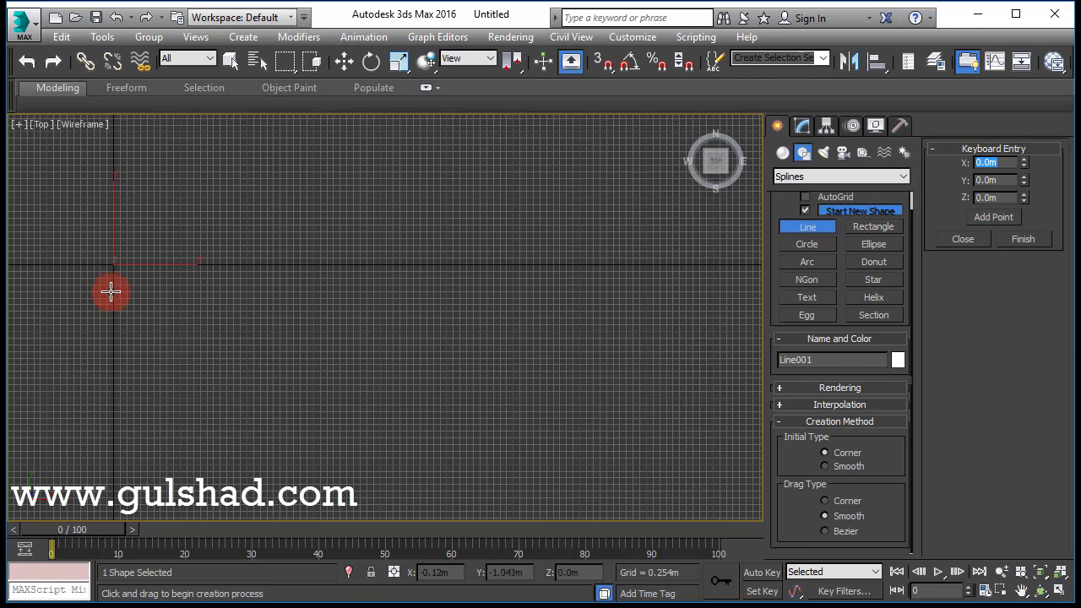
# Add the line's second point by keyboard entry at X 10 m, Y 0, Z 0.
pyautogui.moveTo(109, 272); pyautogui.dragTo(341, 360, button='middle')
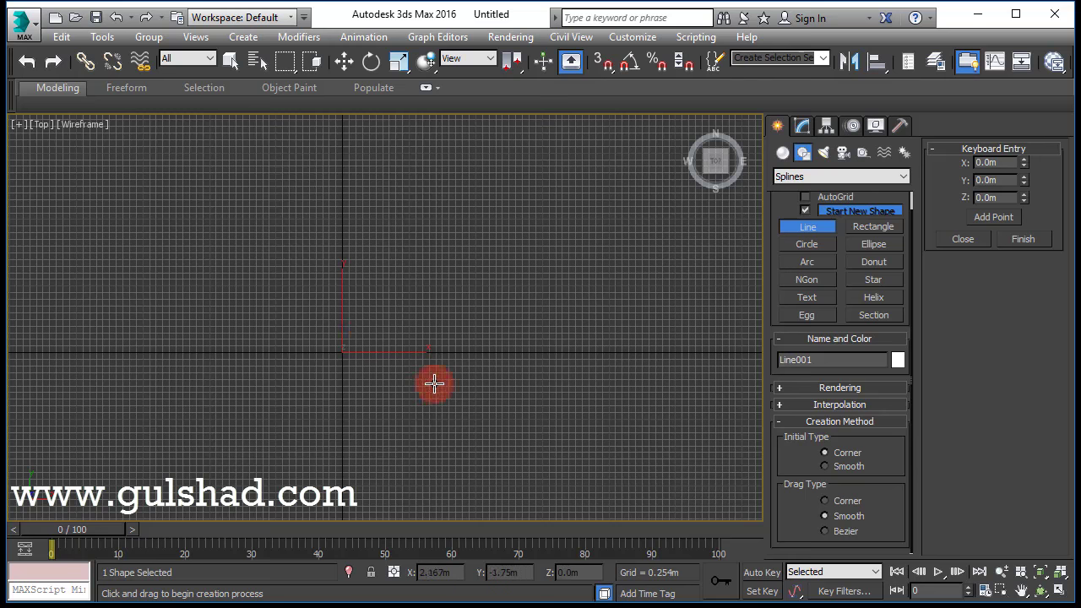
pyautogui.moveTo(1011, 165); pyautogui.dragTo(960, 157)
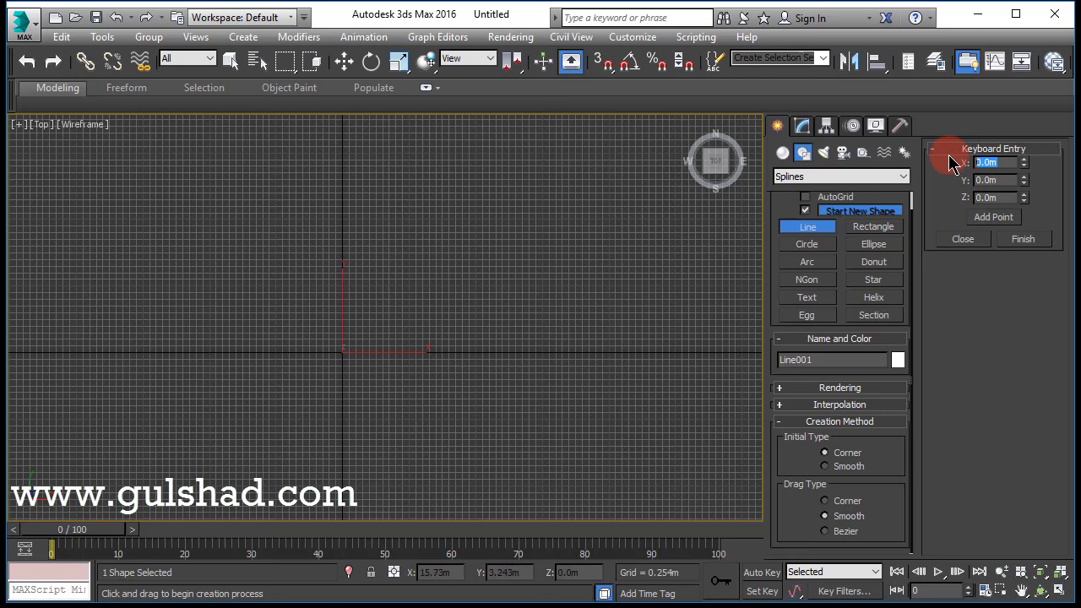
pyautogui.write('10')
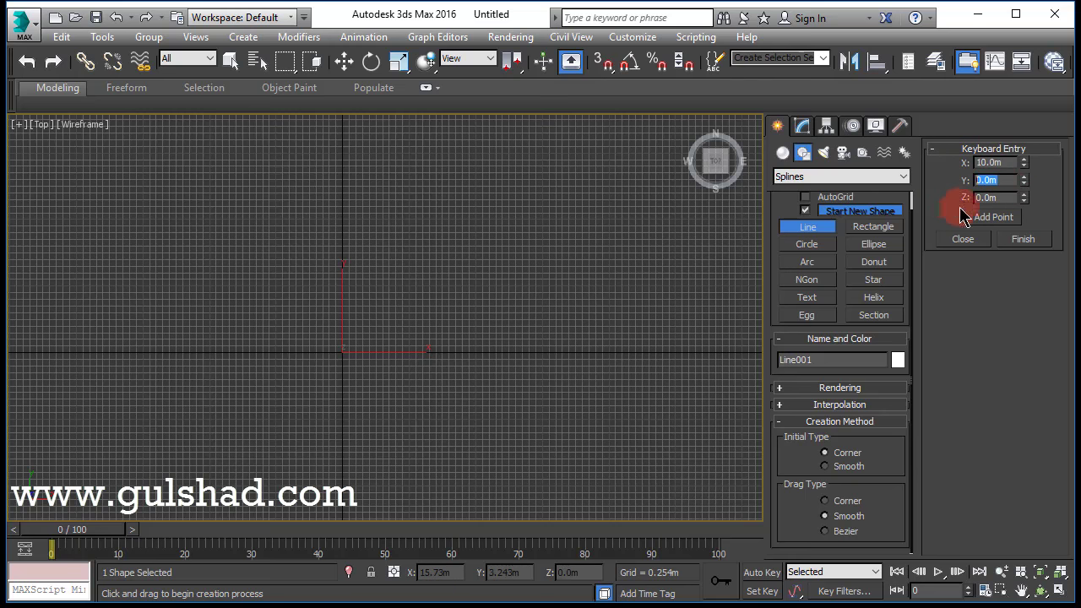
pyautogui.moveTo(1005, 198); pyautogui.dragTo(980, 197)
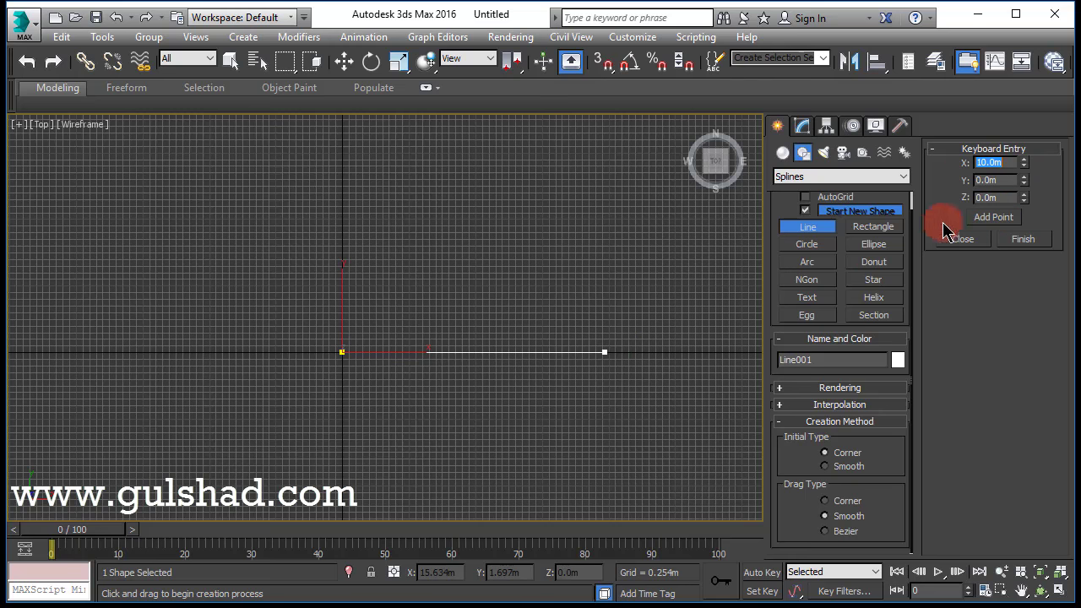
# Add the line's third point by keyboard entry at X 10 m, Y 10 m, Z 0.
pyautogui.press('Tab')
pyautogui.write('10')
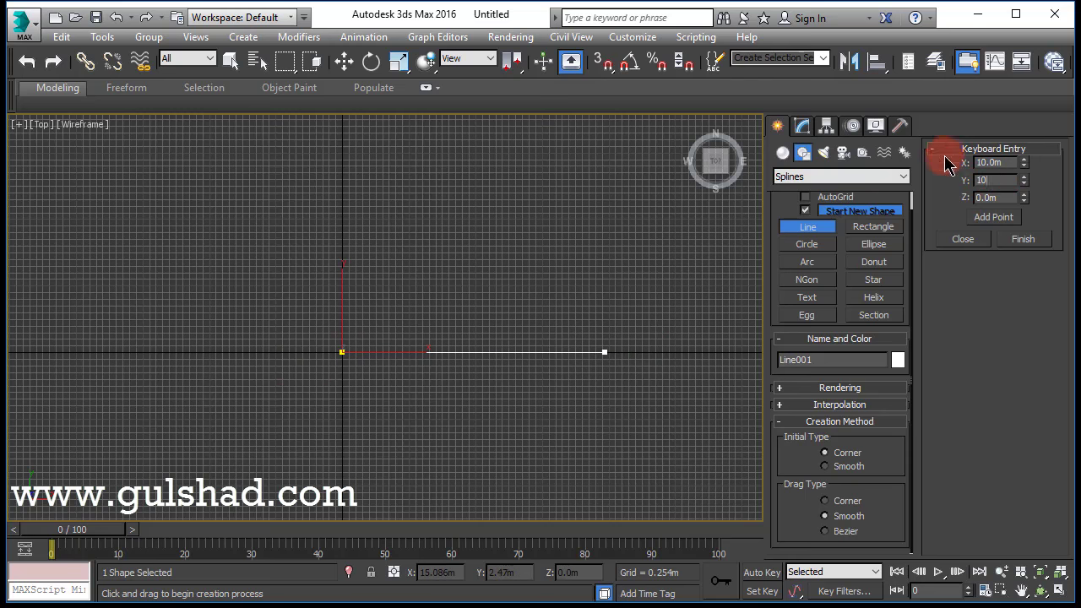
pyautogui.click(1011, 162)
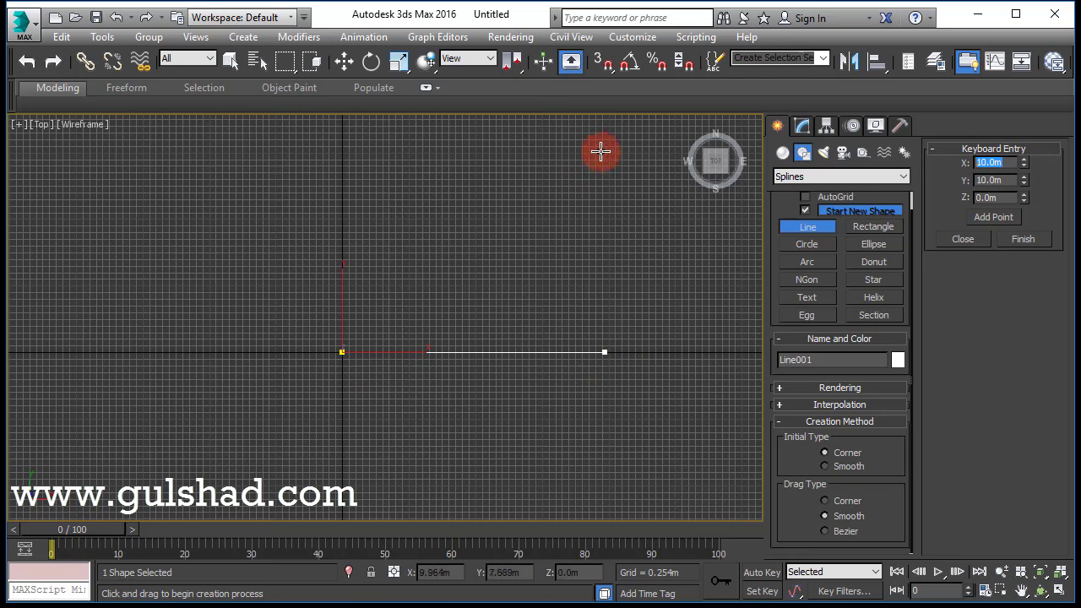
pyautogui.click(1003, 218)
# Add the line's fourth point by keyboard entry at X 0, Y 10 m, Z 0.
pyautogui.scroll(-3, 590, 307)
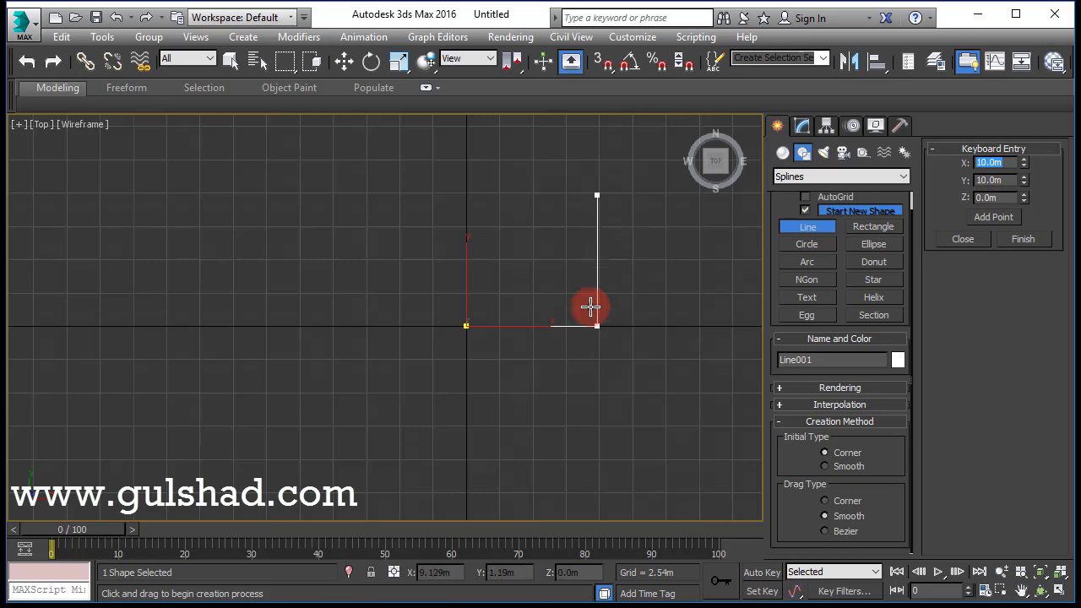
pyautogui.scroll(4, 620, 207)
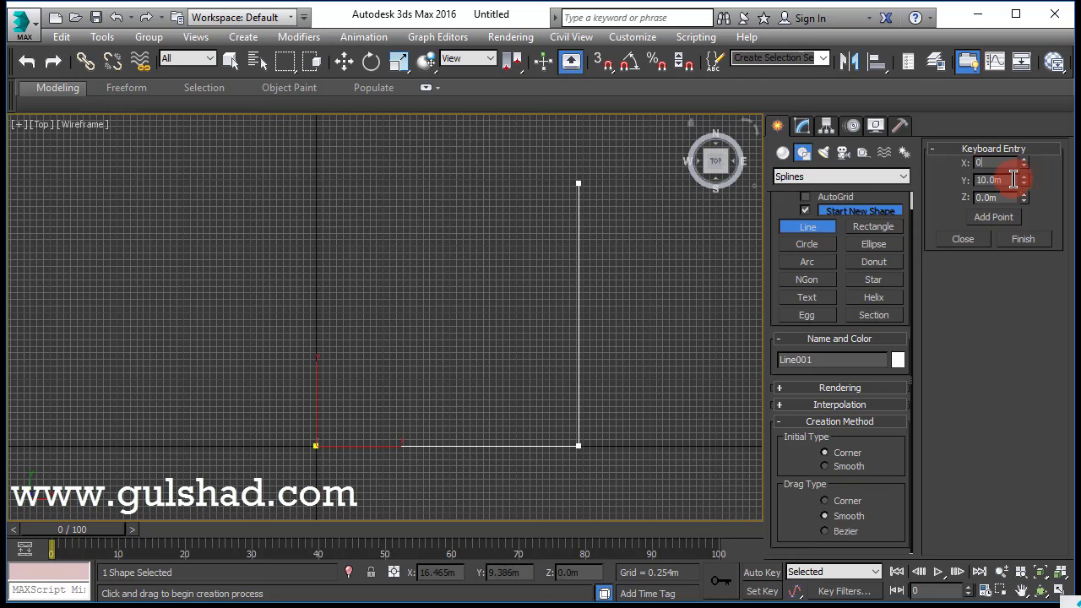
pyautogui.moveTo(1013, 179); pyautogui.dragTo(984, 185)
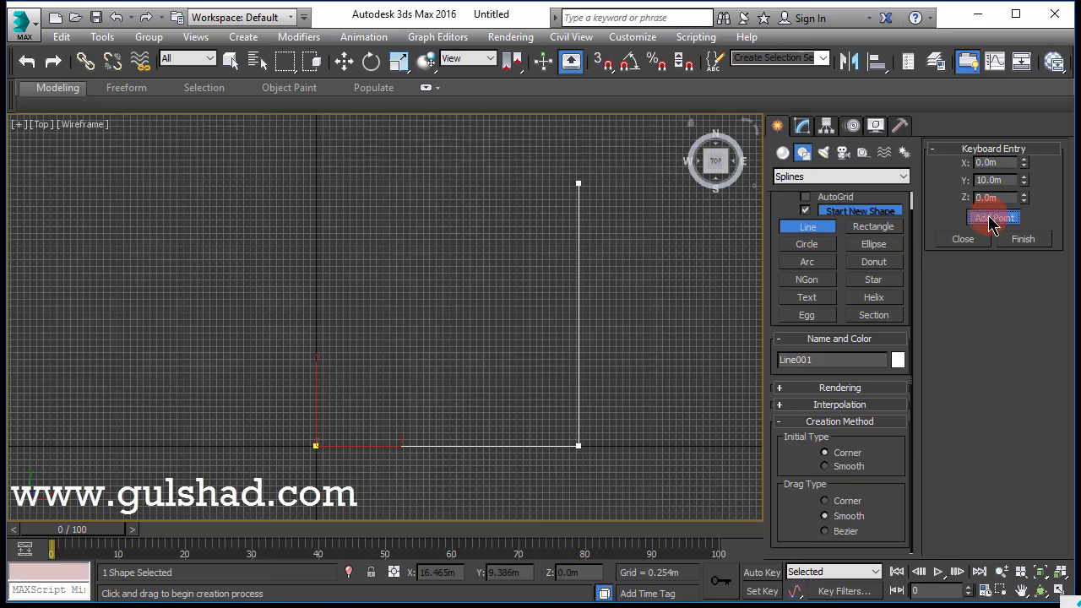
pyautogui.click(993, 220)
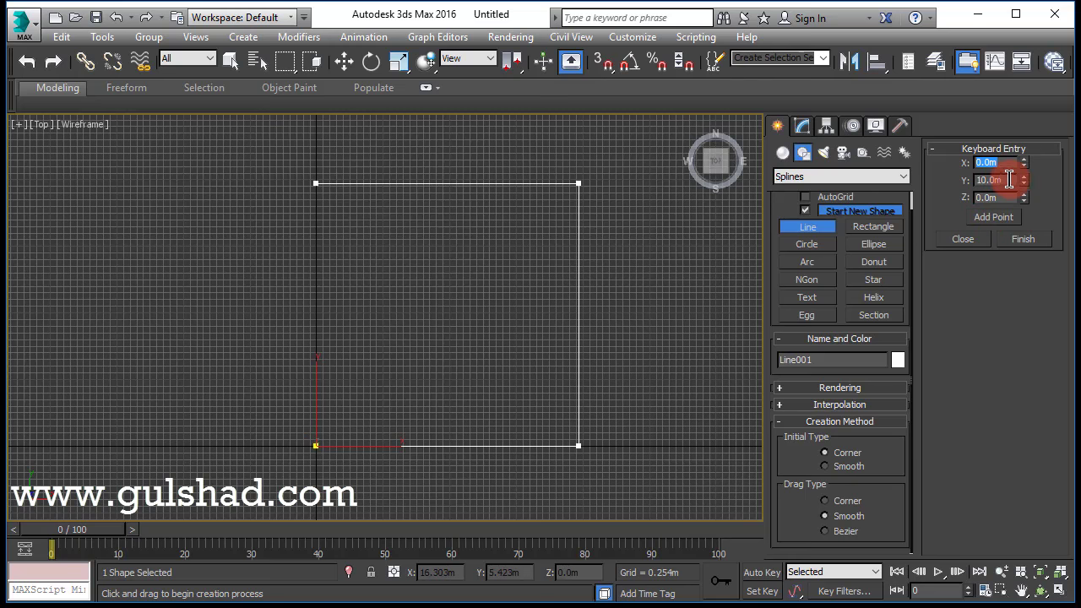
# Add a last point at X 0, Y 0, Z 0 to complete the square outline, and close the spline.
pyautogui.moveTo(1009, 180); pyautogui.dragTo(959, 184)
pyautogui.click(995, 221)
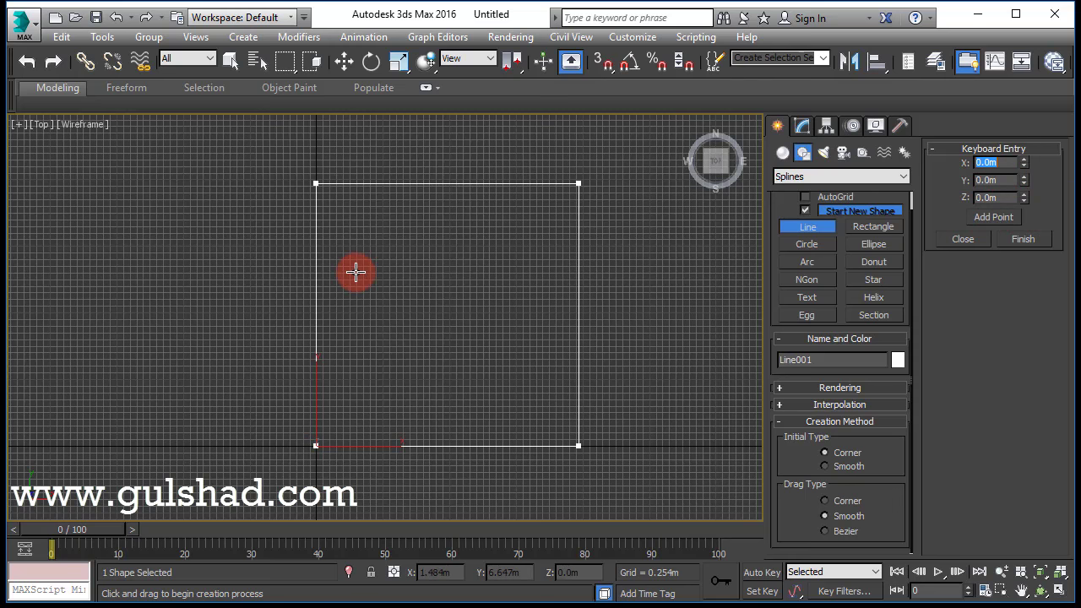
pyautogui.scroll(-2, 364, 282)
pyautogui.moveTo(439, 322); pyautogui.dragTo(424, 327, button='middle')
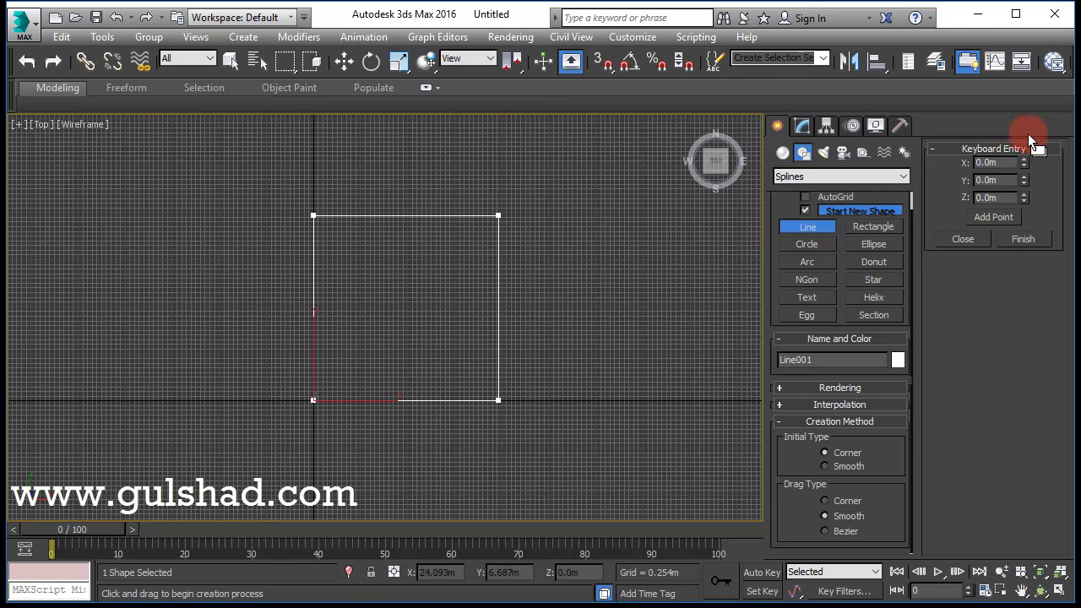
pyautogui.click(962, 239)
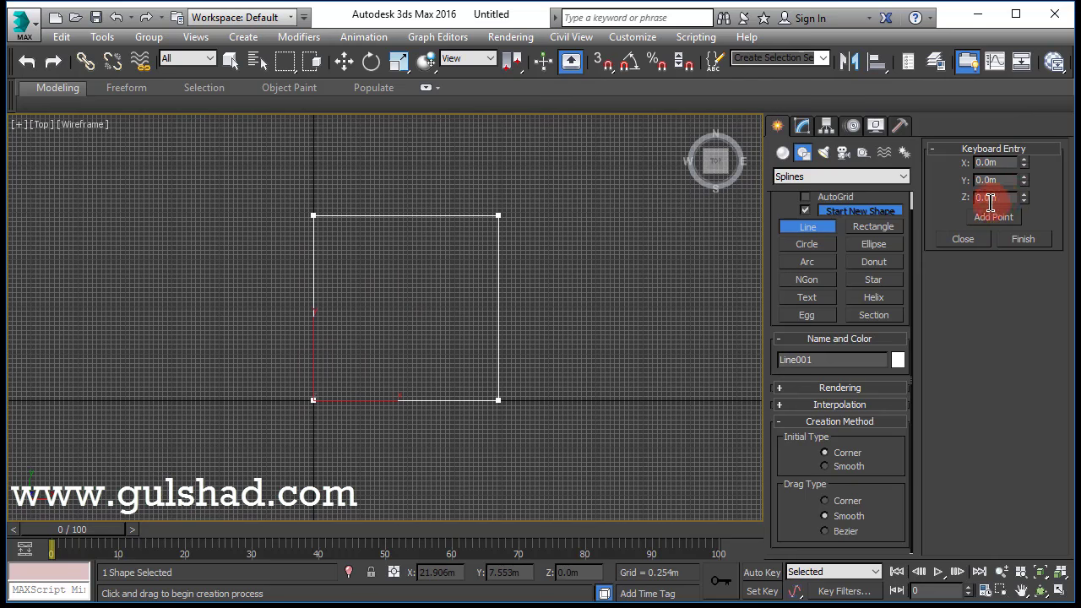